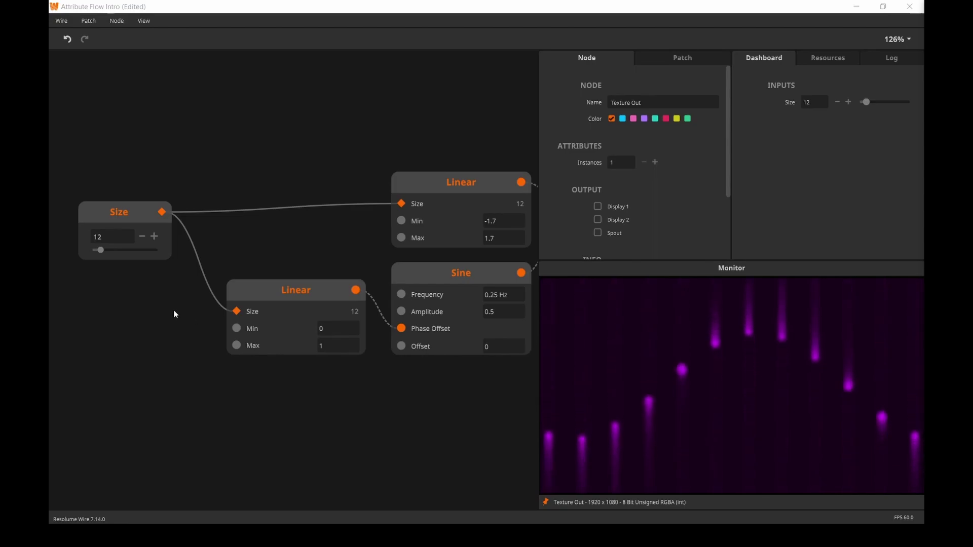
- Select the Size node and set its count to 24, then to 32
click(114, 216)
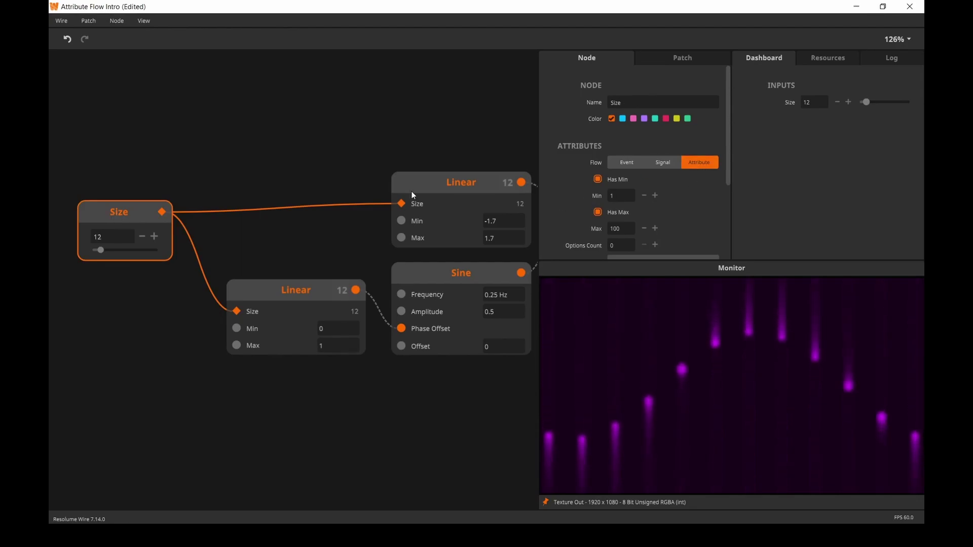
double_click(122, 240)
text(24)
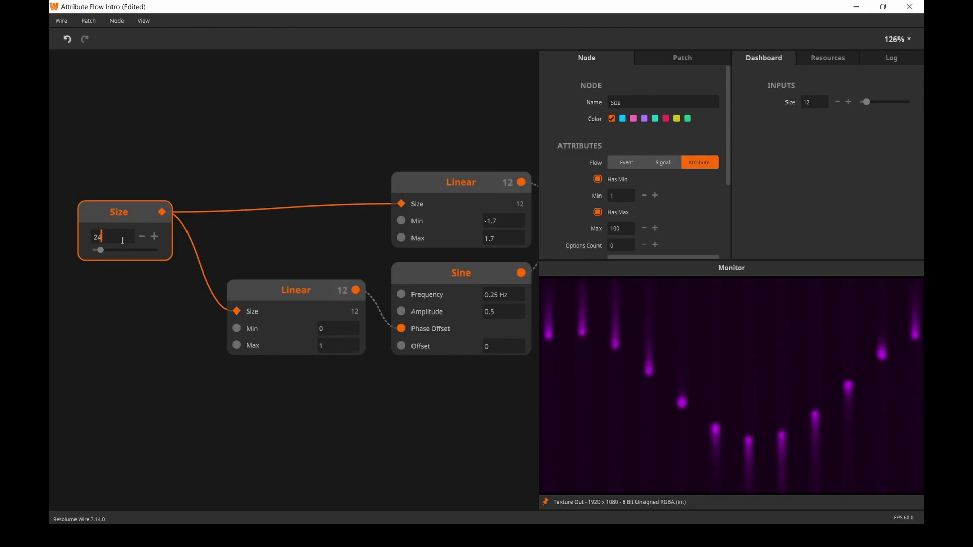
key(Return)
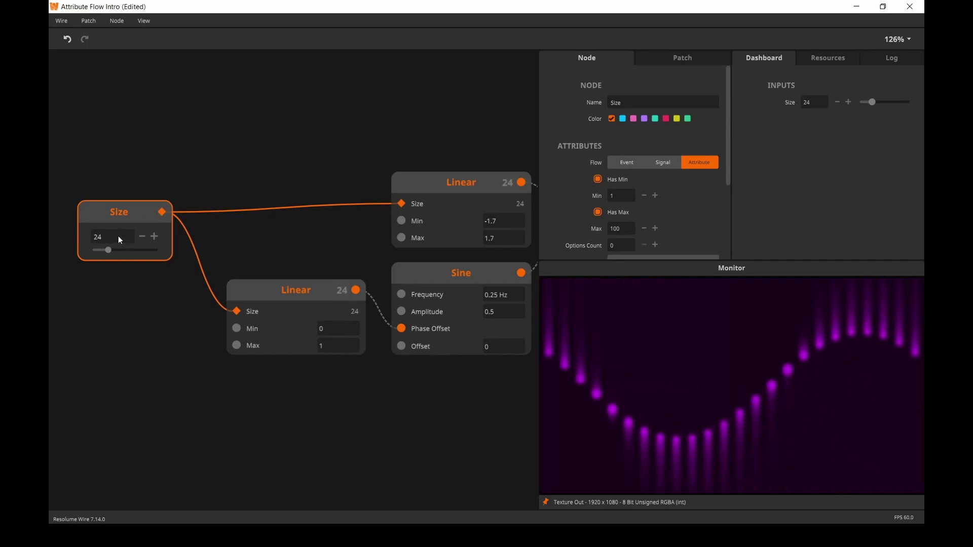
double_click(117, 237)
text(32)
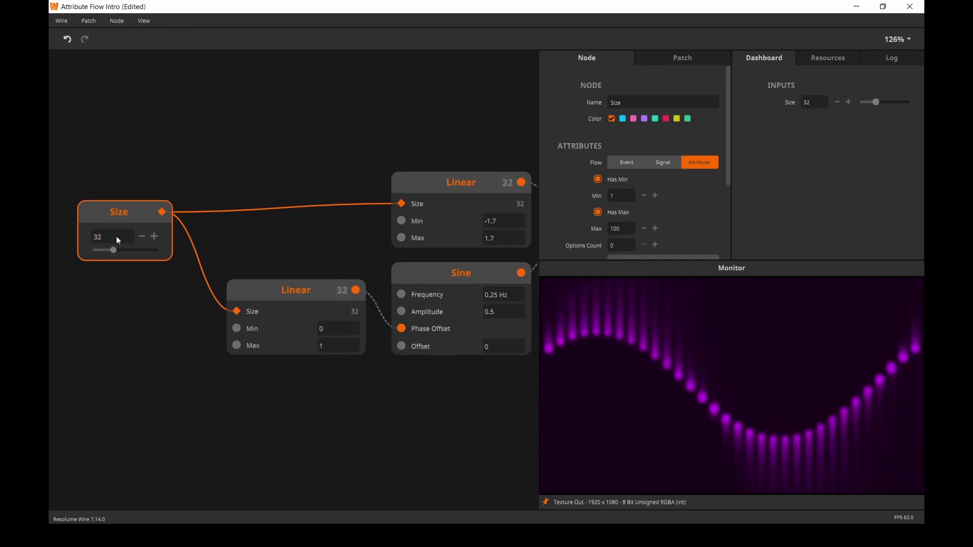
key(Return)
- Try Size counts of 64 and 100, scrub down to 84, then begin re-entering the count
text(64)
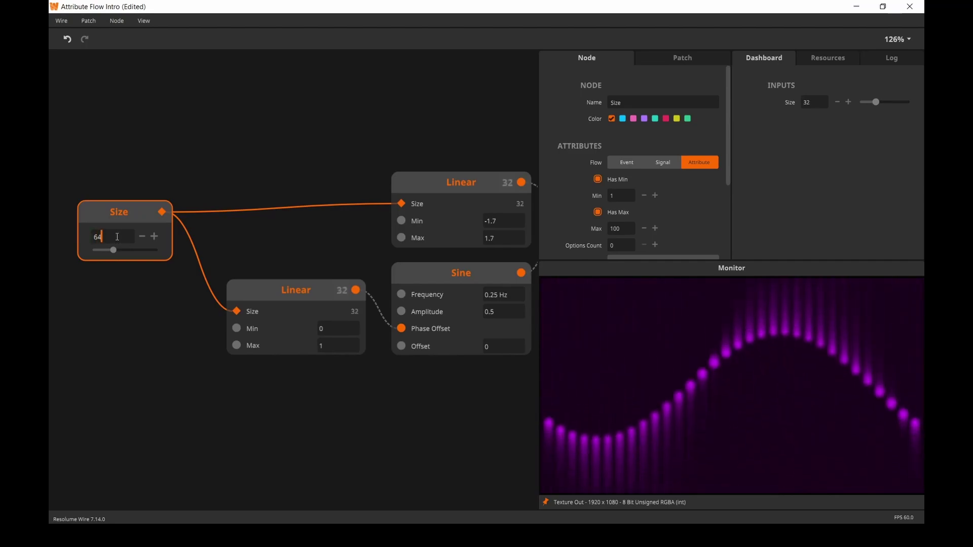
key(Return)
text(100)
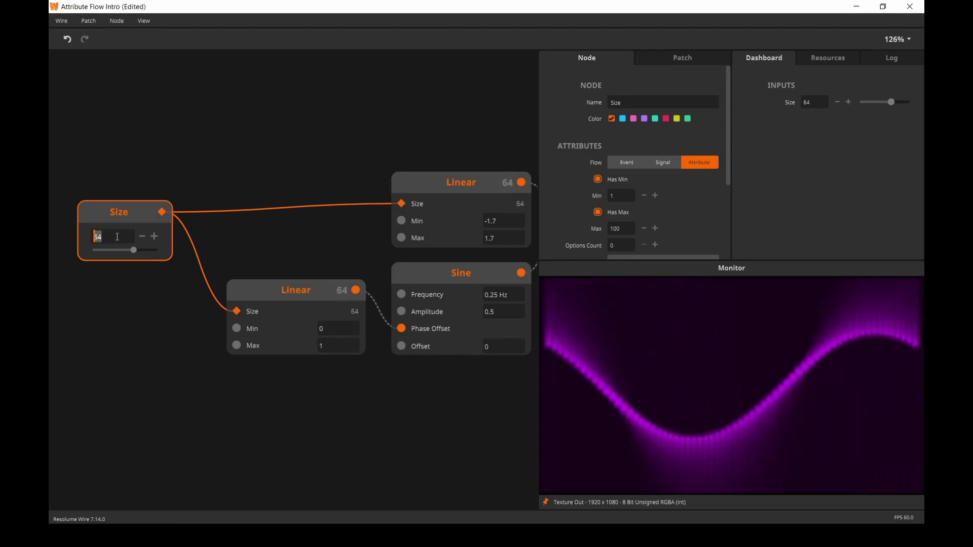
key(Return)
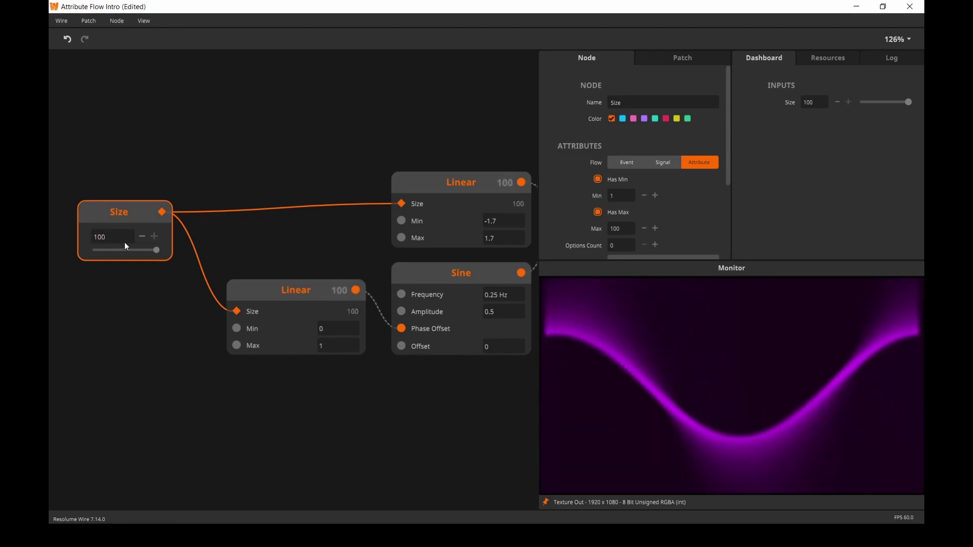
drag(154, 250, 107, 240)
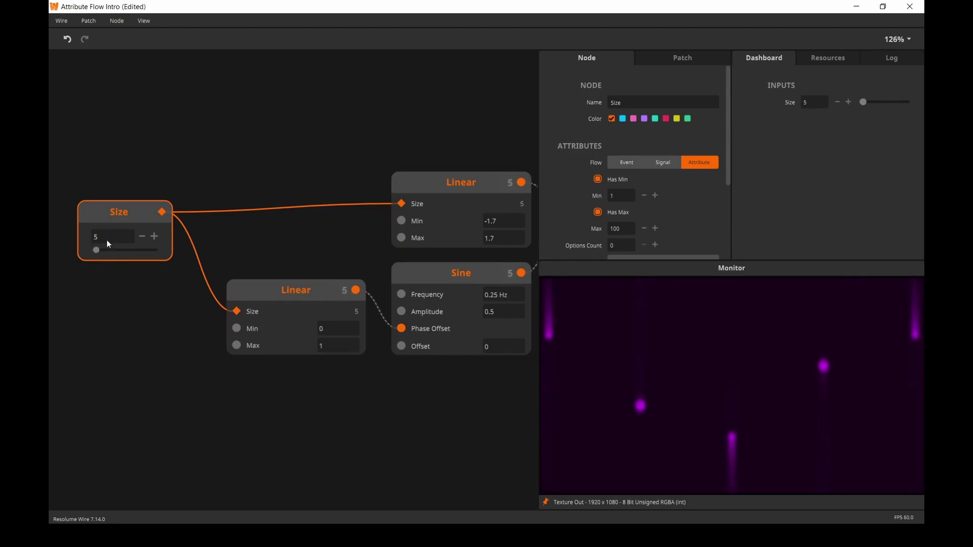
double_click(109, 240)
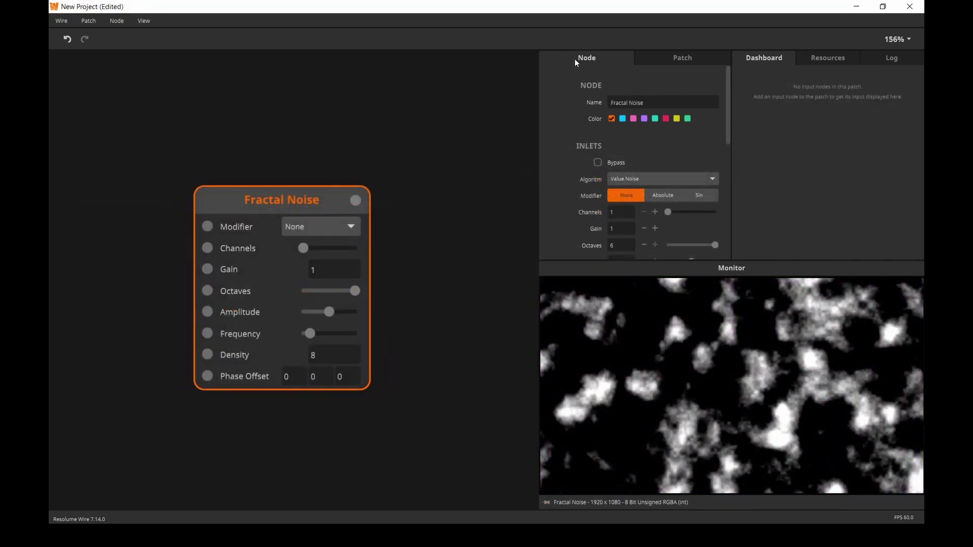
- In the Node inspector, give the selected Gradient Palette node a Size of 25
drag(727, 119, 729, 222)
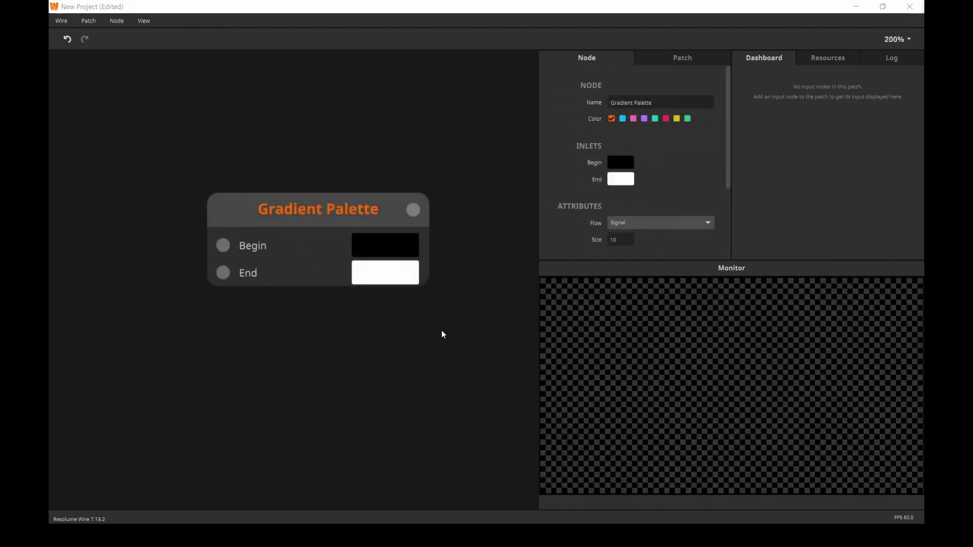
click(318, 251)
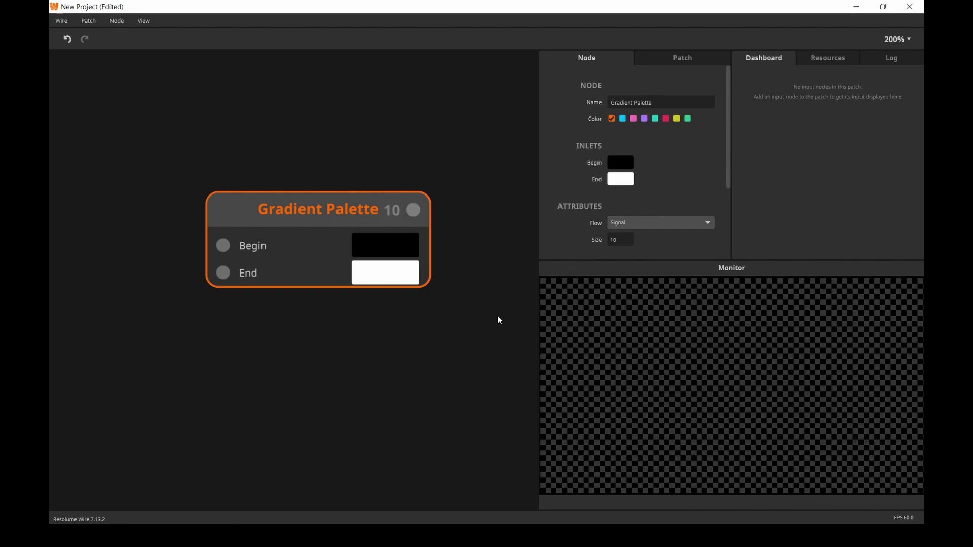
click(627, 243)
text(25)
key(Return)
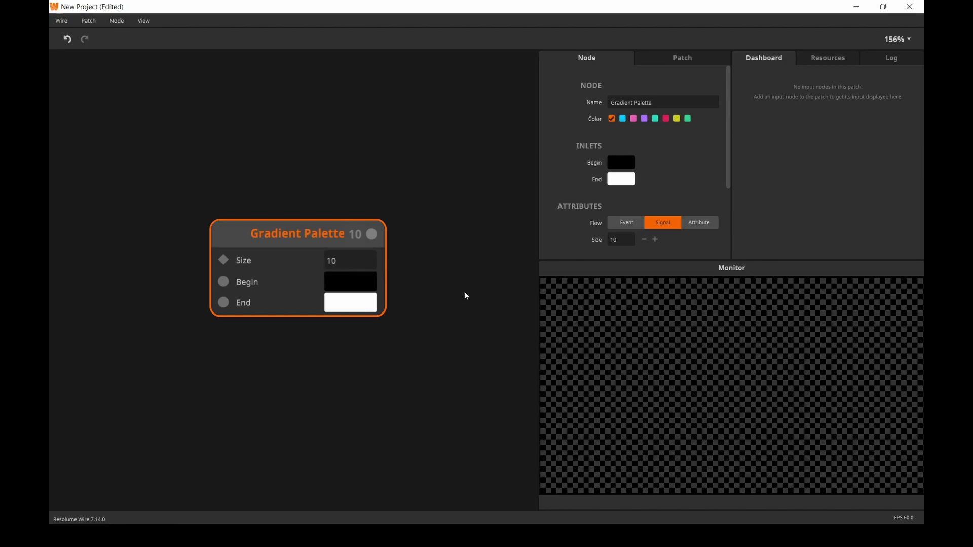
- Scrub the Gradient Palette Size up to 111, then back down to about 106
drag(357, 268, 341, 316)
mouse_move(341, 262)
mouse_down()
mouse_move(341, 345)
mouse_move(339, 202)
mouse_move(341, 272)
mouse_up()
- Raise the Size count to 46 and switch Slice In from Grid 2x2 to Stage Droid
click(243, 321)
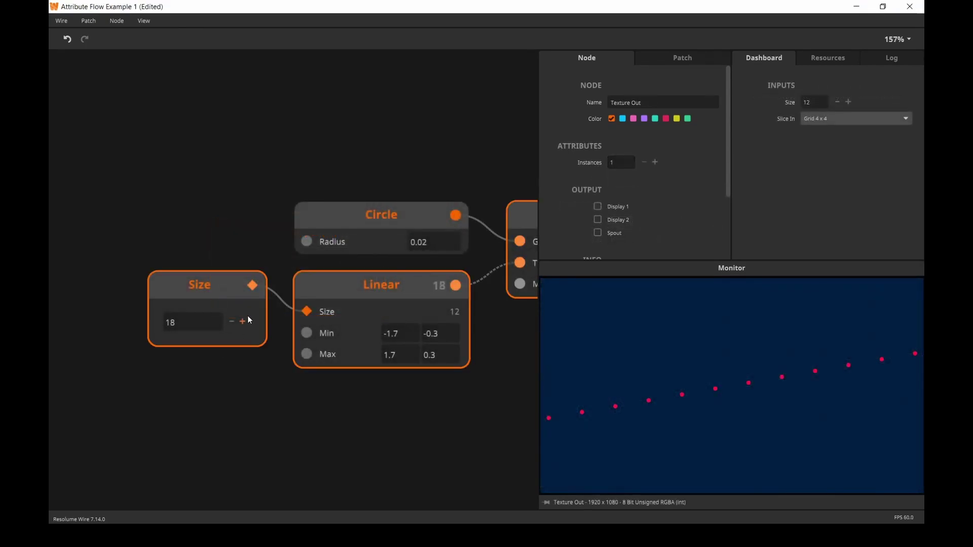
mouse_move(248, 320)
mouse_down()
mouse_move(263, 295)
mouse_move(248, 333)
mouse_move(218, 346)
mouse_move(253, 312)
mouse_up()
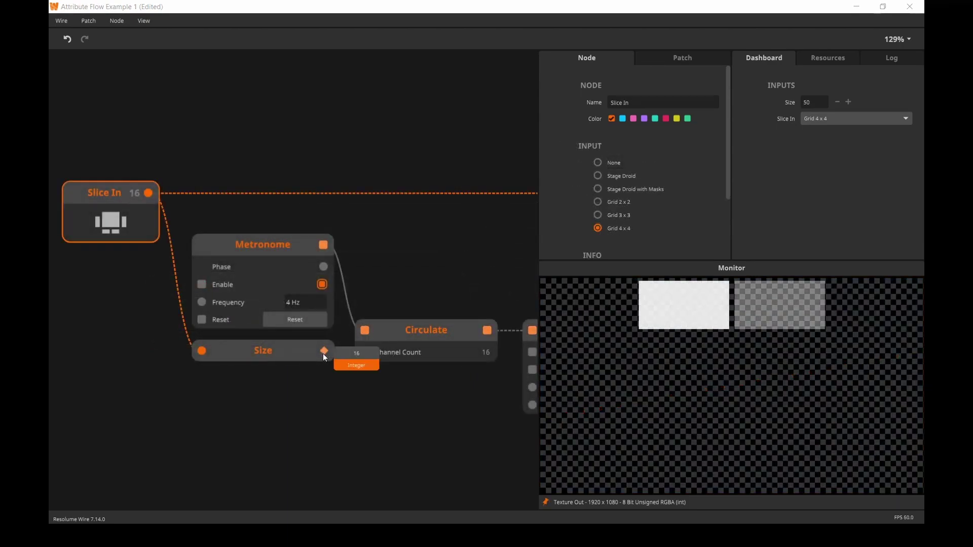
click(598, 202)
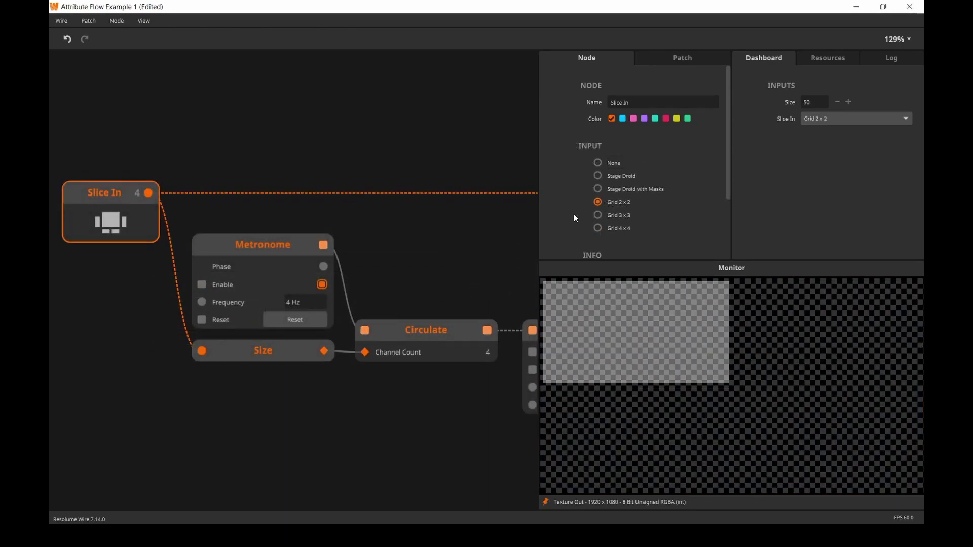
mouse_move(322, 354)
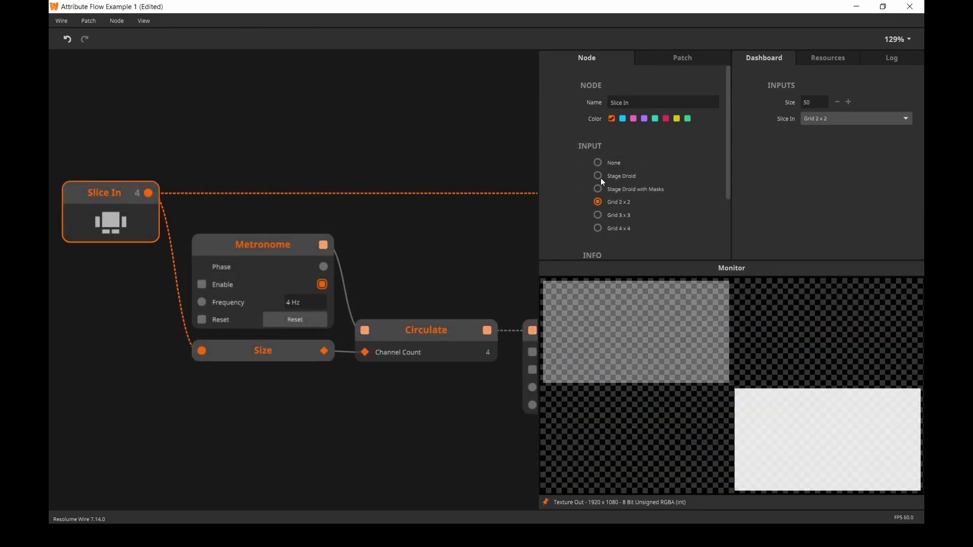
click(598, 176)
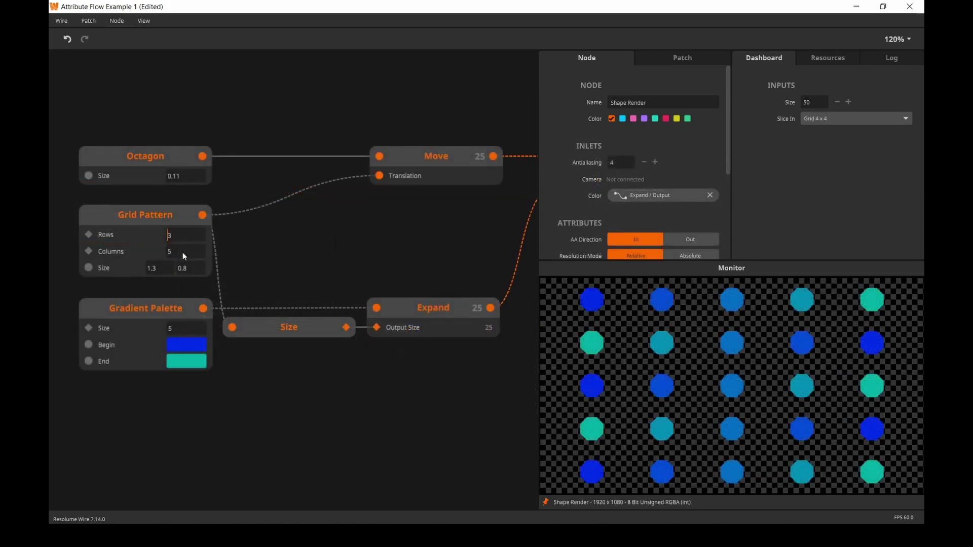
- Set the Grid Pattern to 3 columns and 10 rows, giving 30 octagons
click(182, 252)
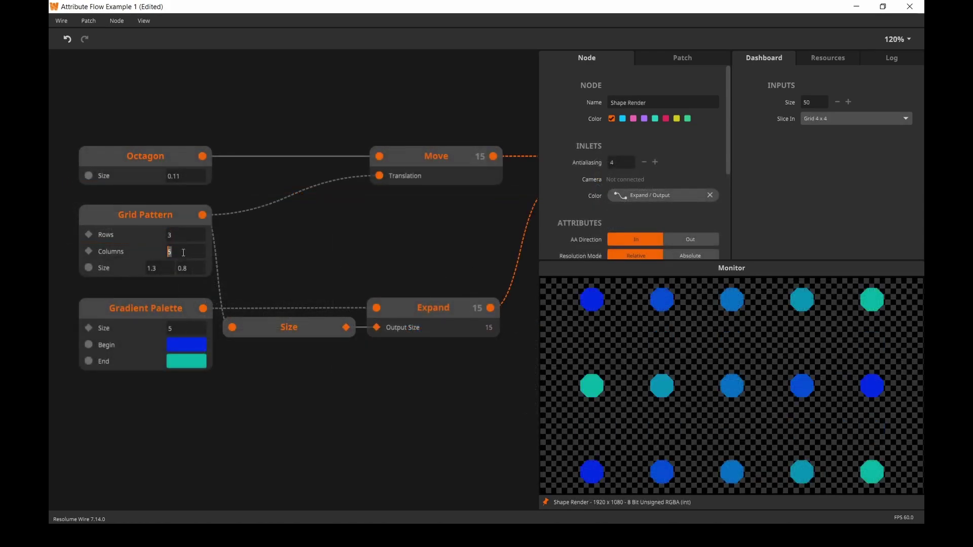
text(3)
key(Return)
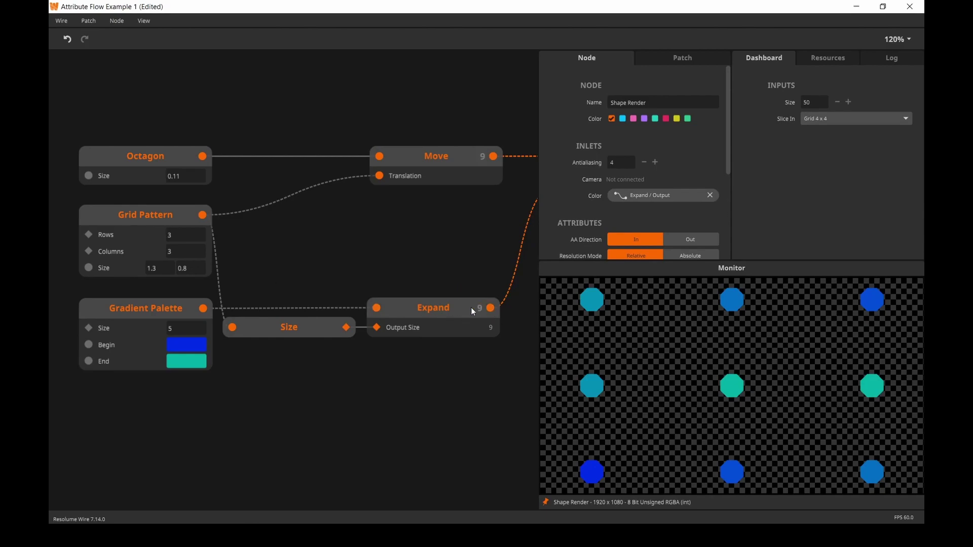
click(169, 237)
text(10)
key(Return)
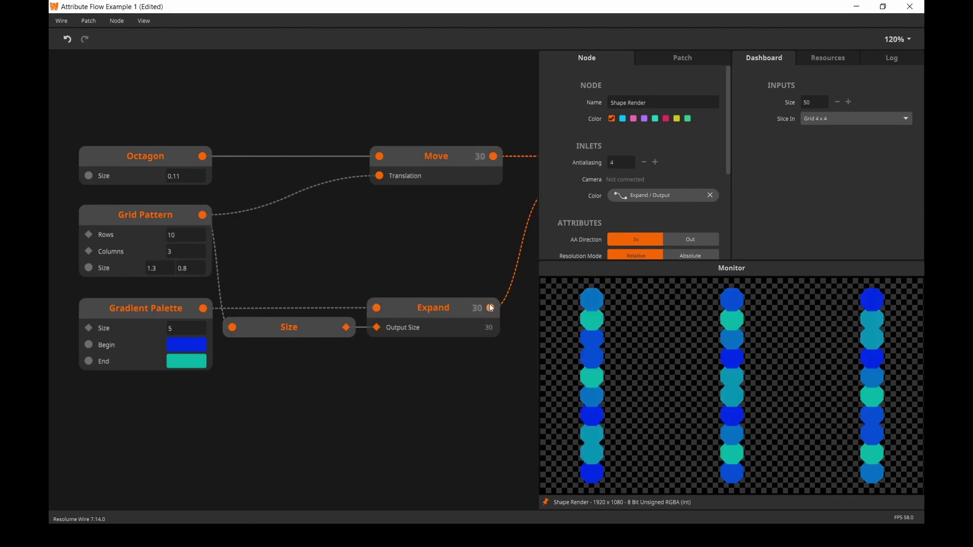
mouse_move(491, 311)
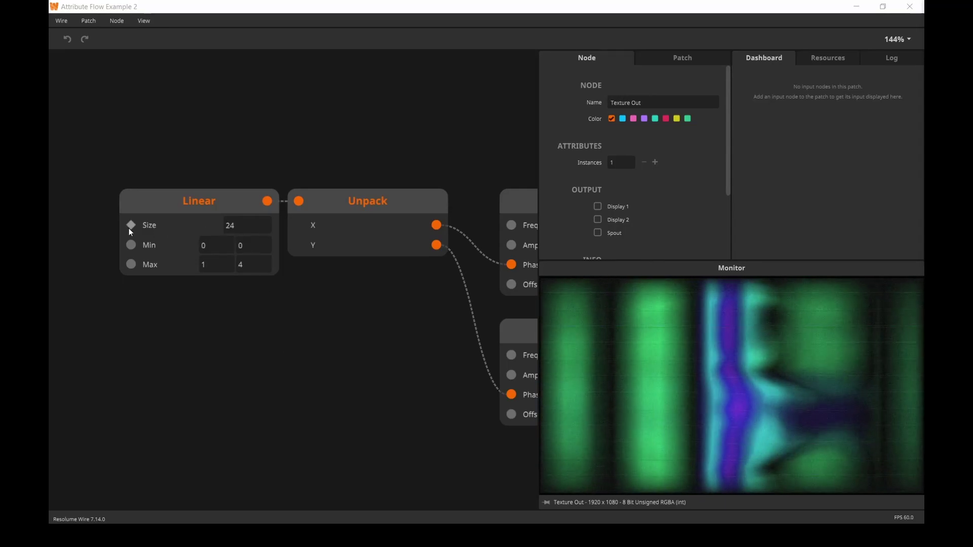
- Enter Linear Size values 12, 5 and 8 in turn, then type 128
double_click(244, 229)
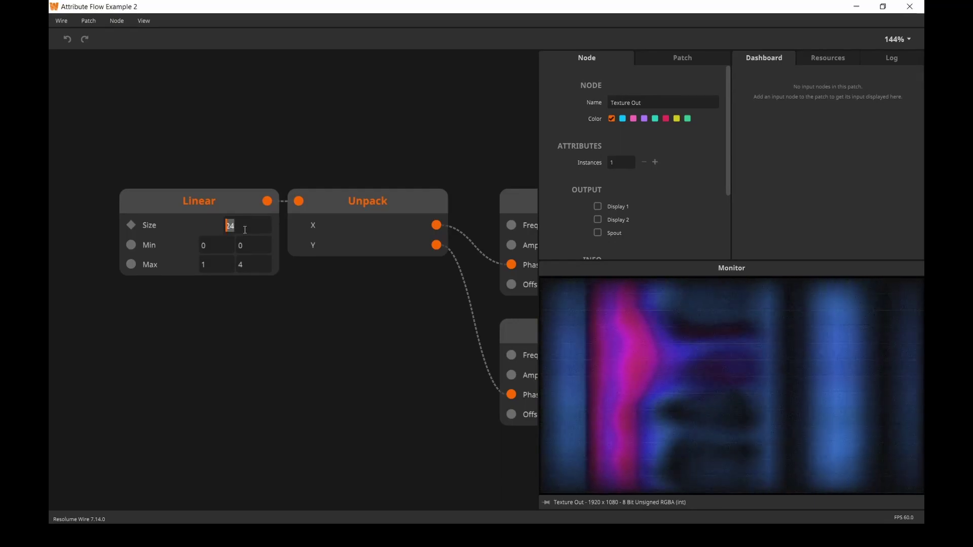
text(12)
key(Return)
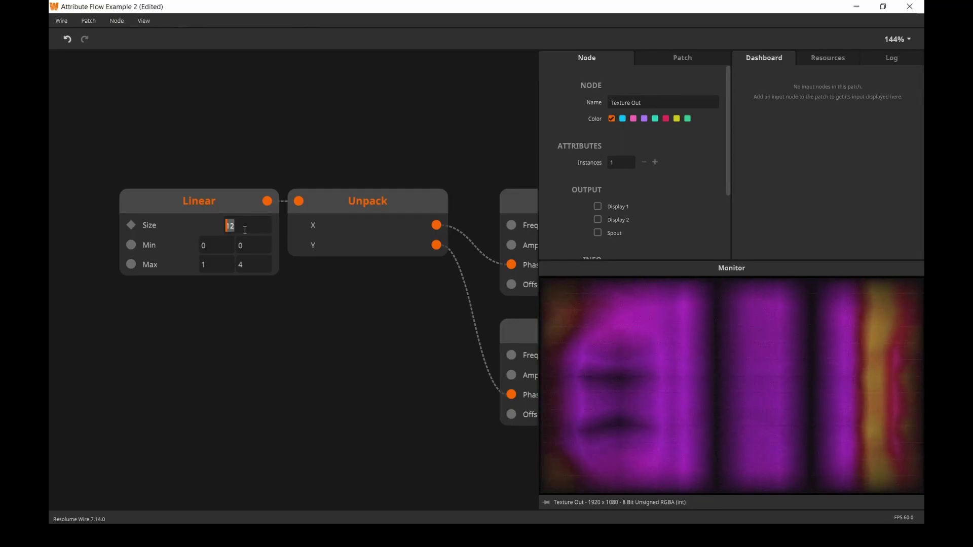
text(5)
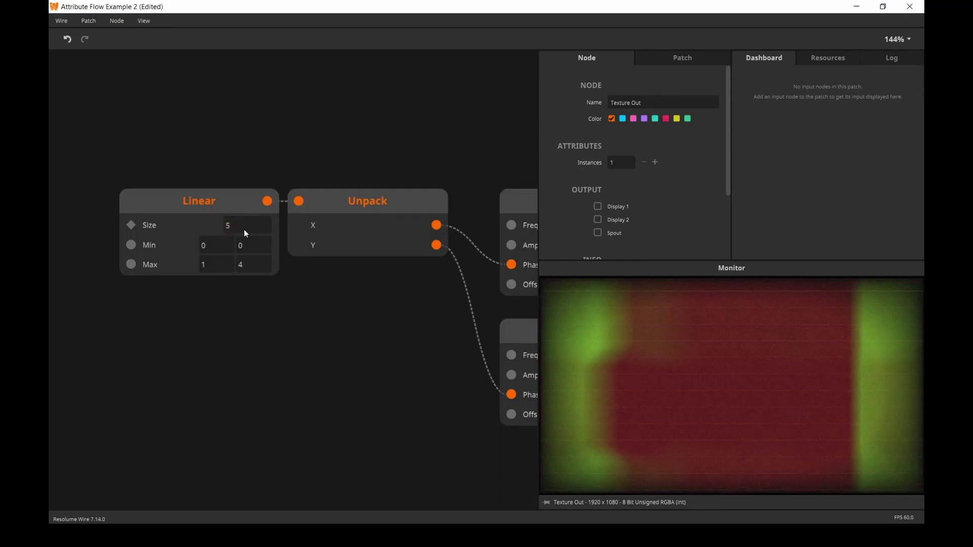
key(Return)
text(8)
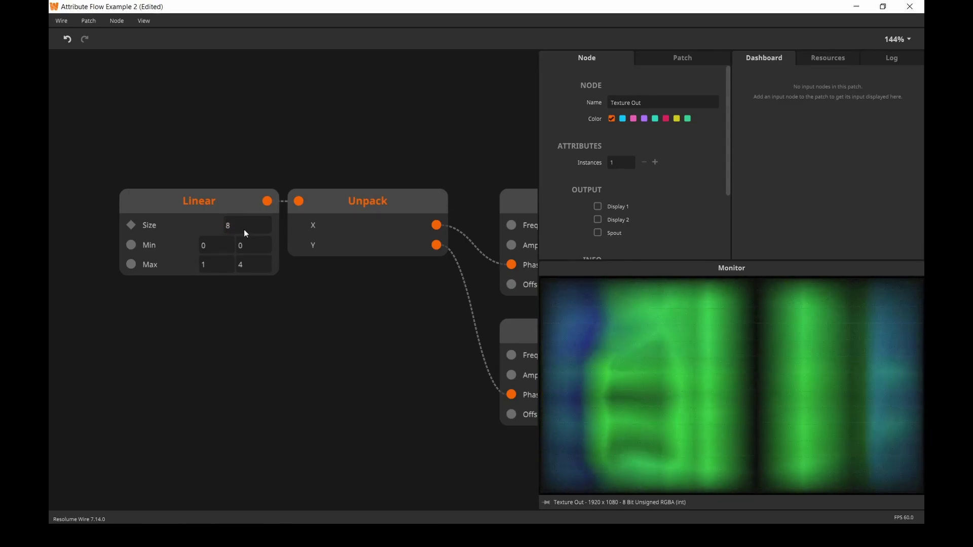
key(Return)
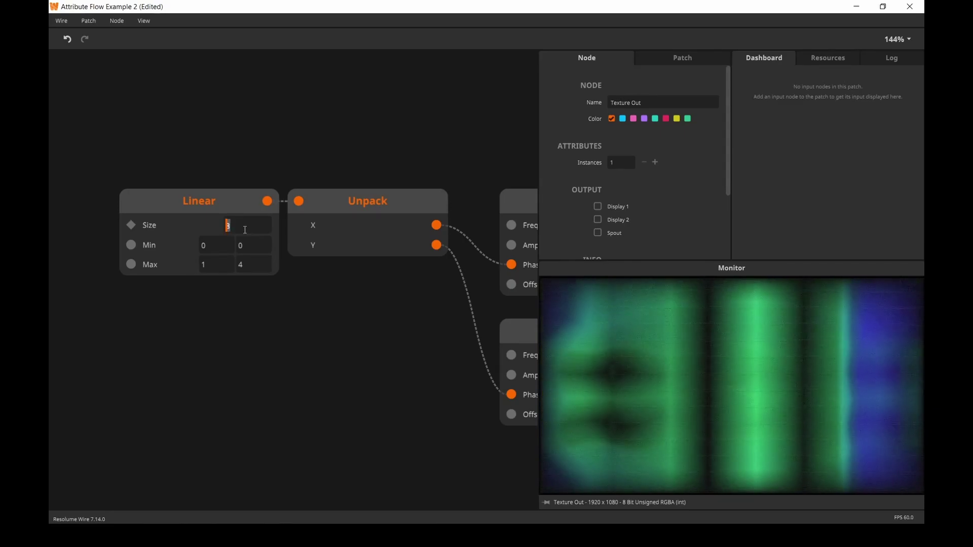
text(128)
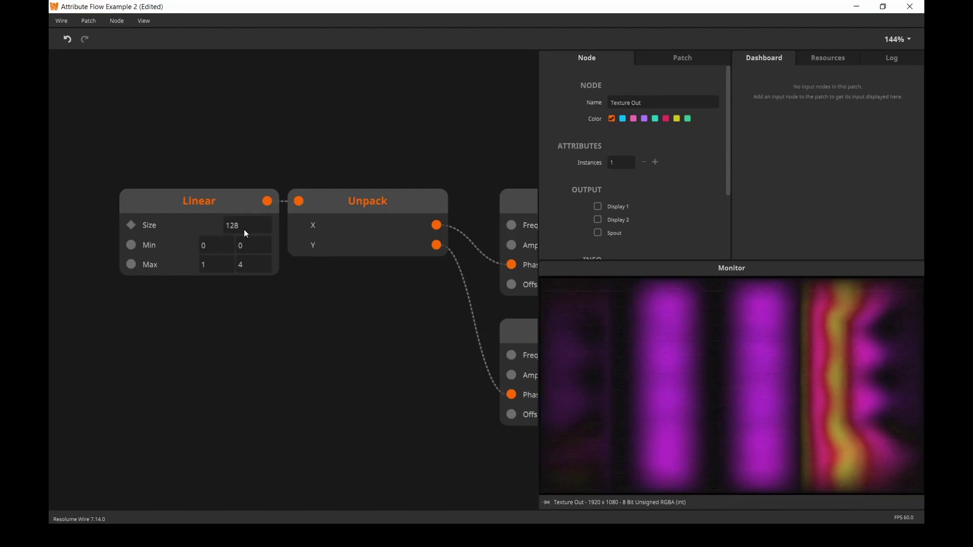
mouse_move(262, 201)
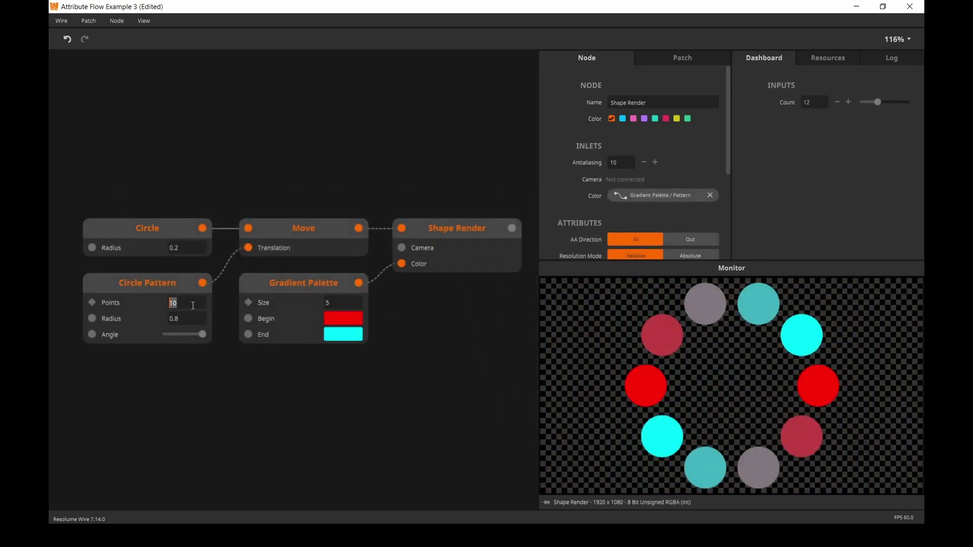
- Set Circle Pattern points to 15 and preview the final coloured ring render
text(15)
key(Return)
click(315, 243)
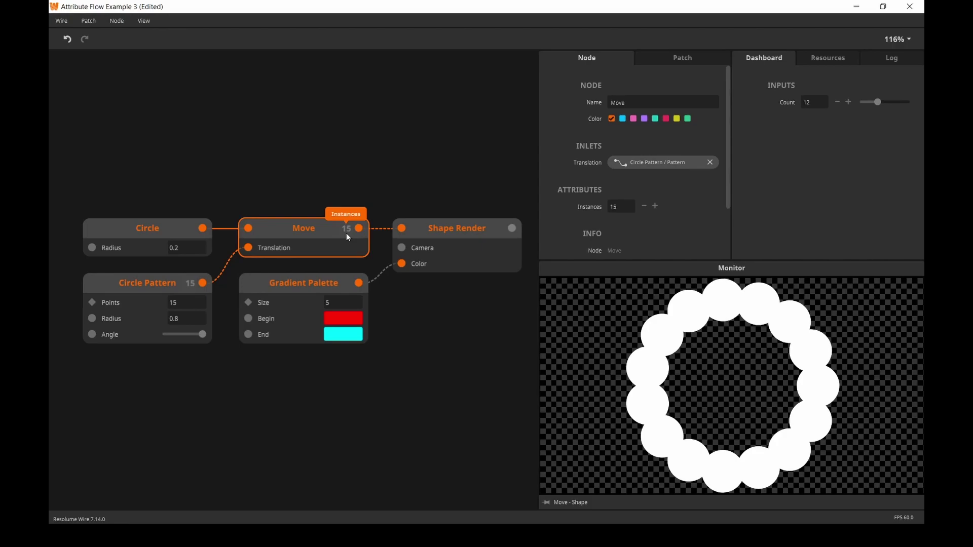
click(447, 234)
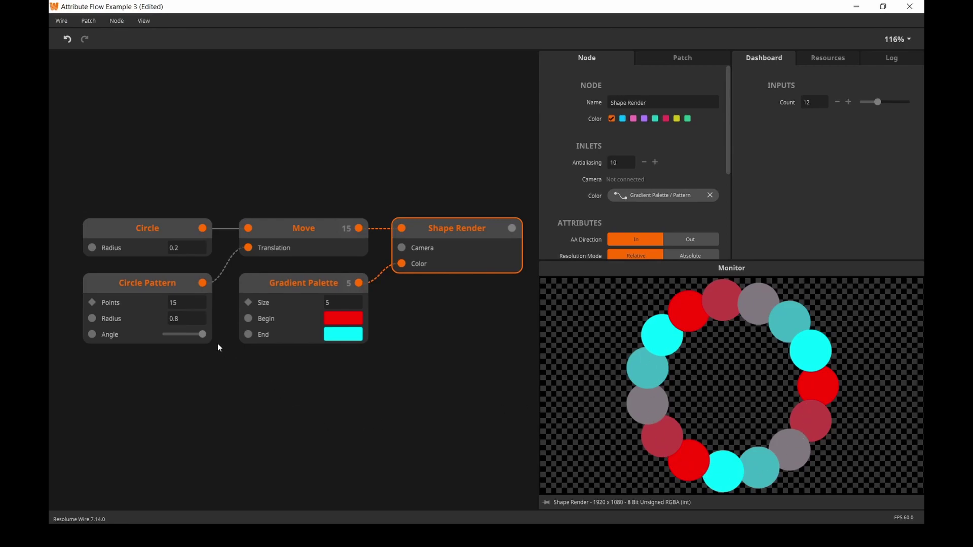
- Try 6 Circle Pattern points, then restore 15
text(6)
key(Return)
text(15)
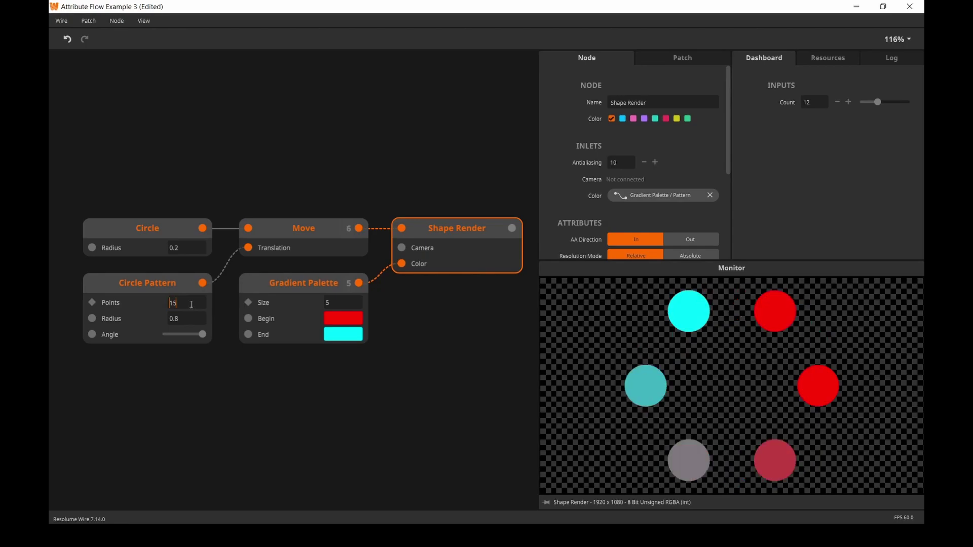
key(Return)
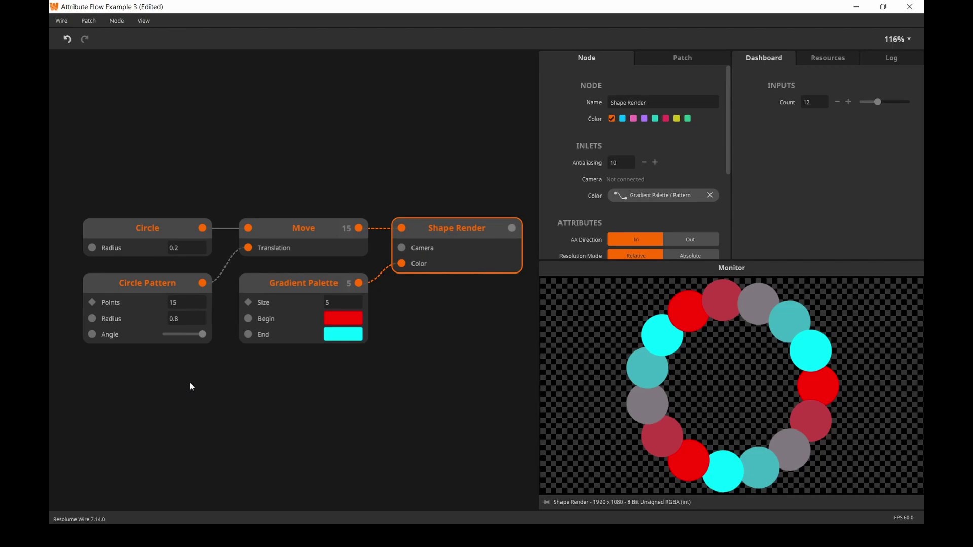
scroll(190, 383, down, 2)
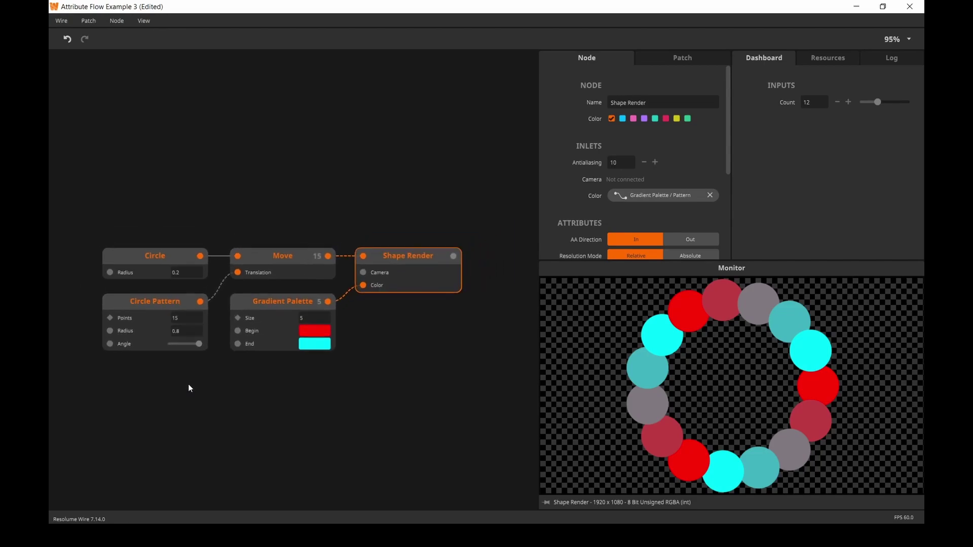
- Create a Points input node wired to the Circle Pattern's Points inlet
scroll(189, 387, down, 1)
drag(187, 387, 256, 366)
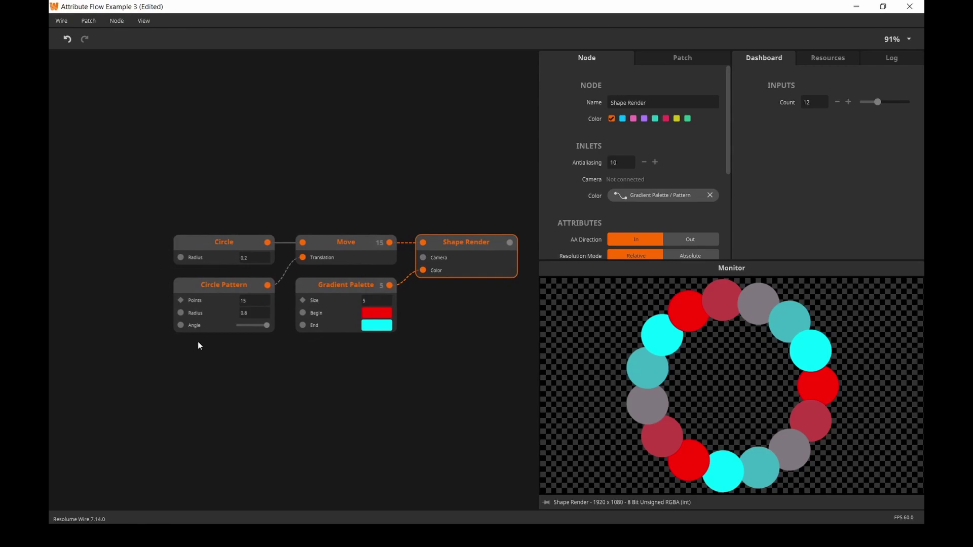
right_click(181, 303)
click(218, 273)
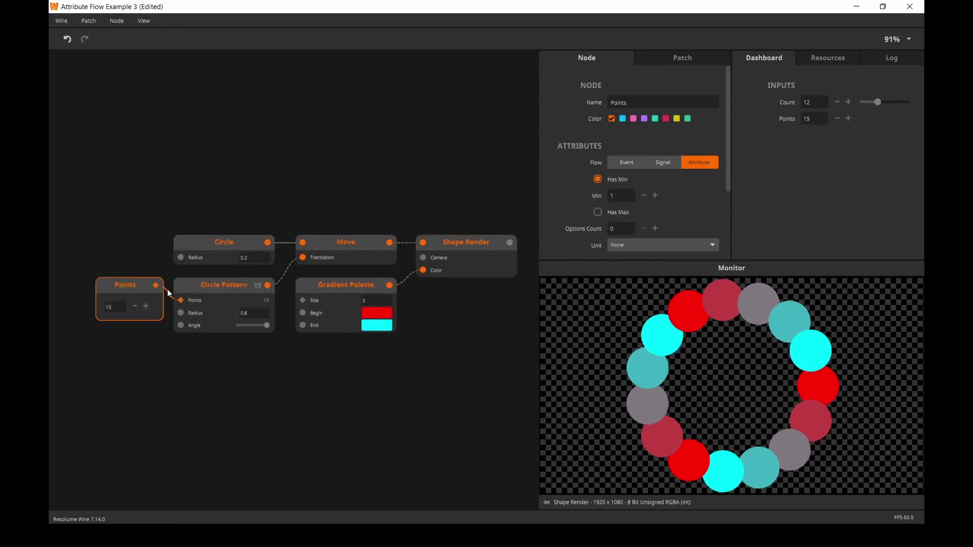
drag(126, 287, 124, 292)
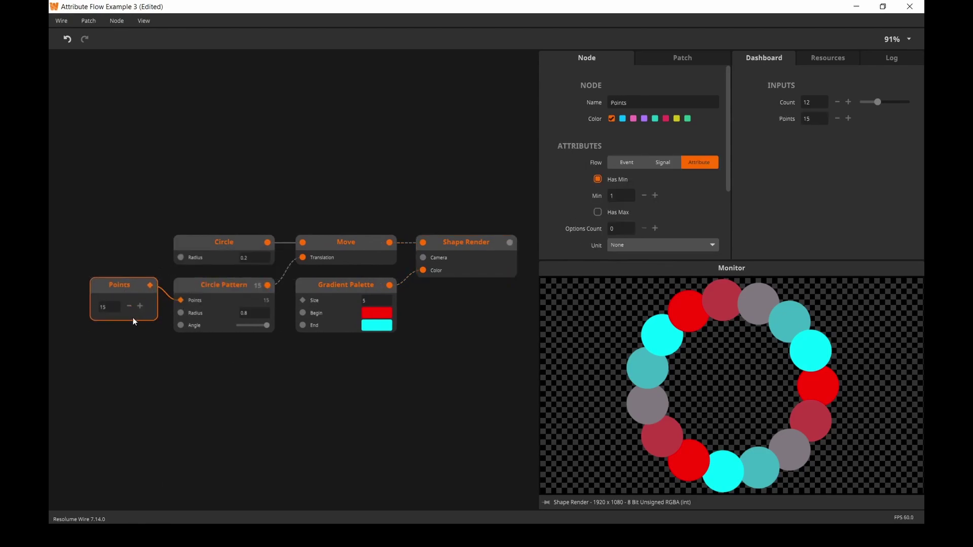
- Step the Points value down three and up two, then wire it into Gradient Palette Size
click(129, 307)
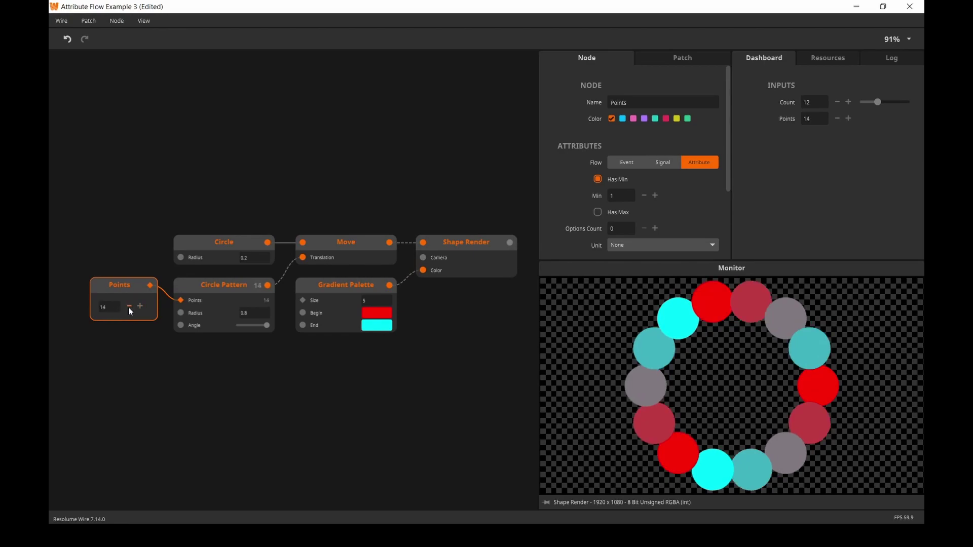
click(129, 307)
click(129, 306)
click(129, 307)
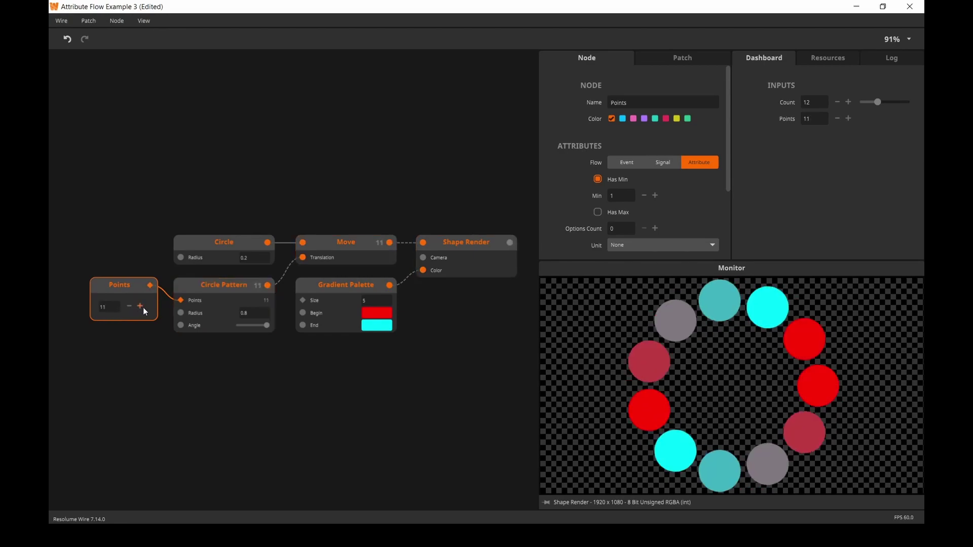
click(141, 307)
click(141, 308)
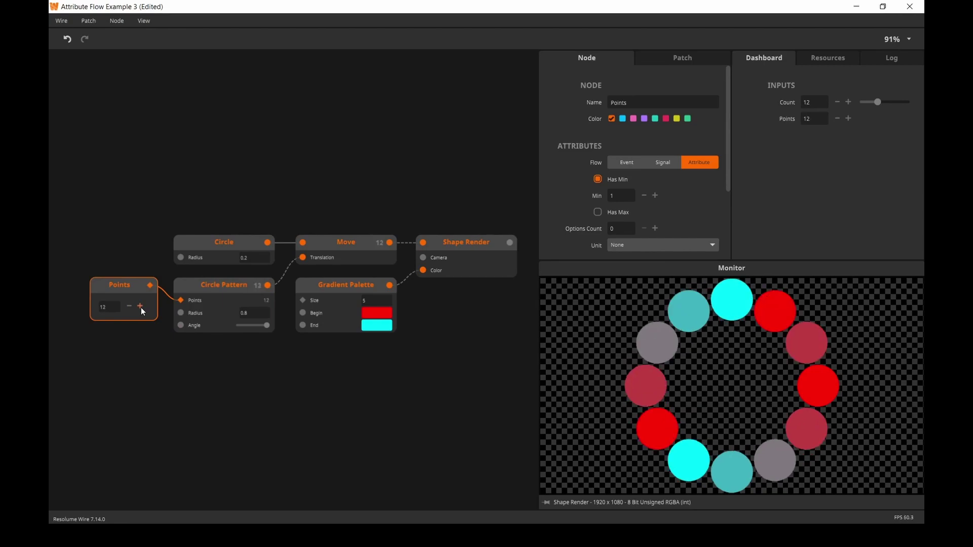
click(140, 307)
click(140, 307)
click(141, 307)
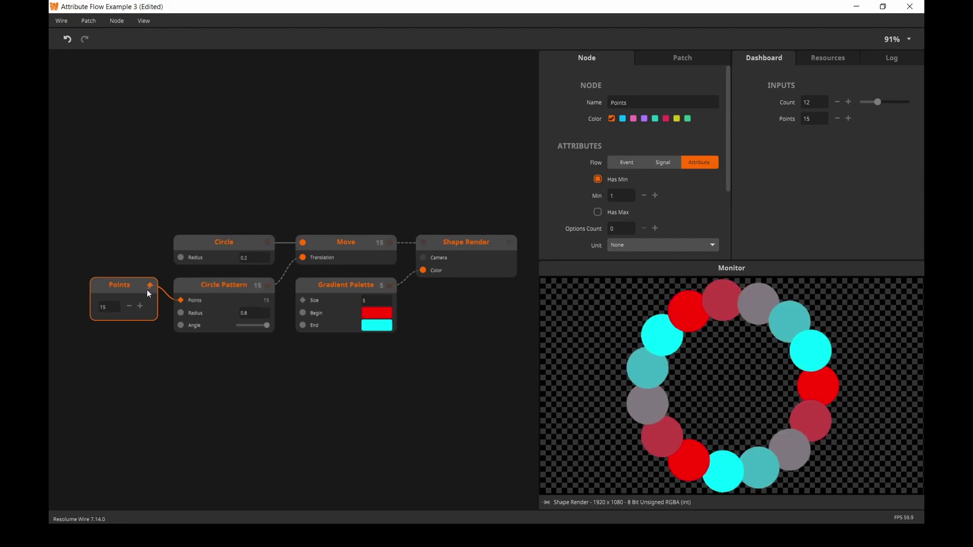
drag(148, 287, 303, 304)
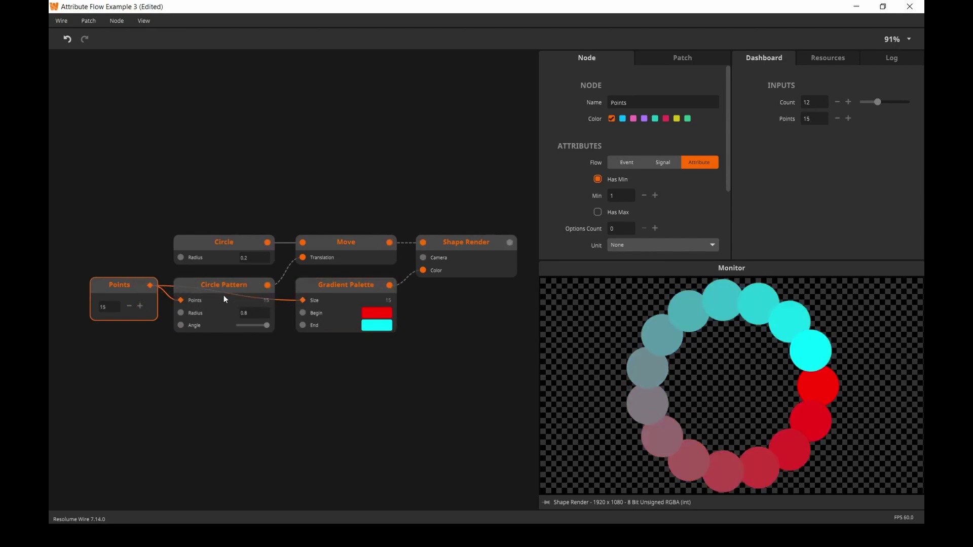
- Move the Circle Pattern node lower and try 25, then 5 points
drag(224, 295, 220, 337)
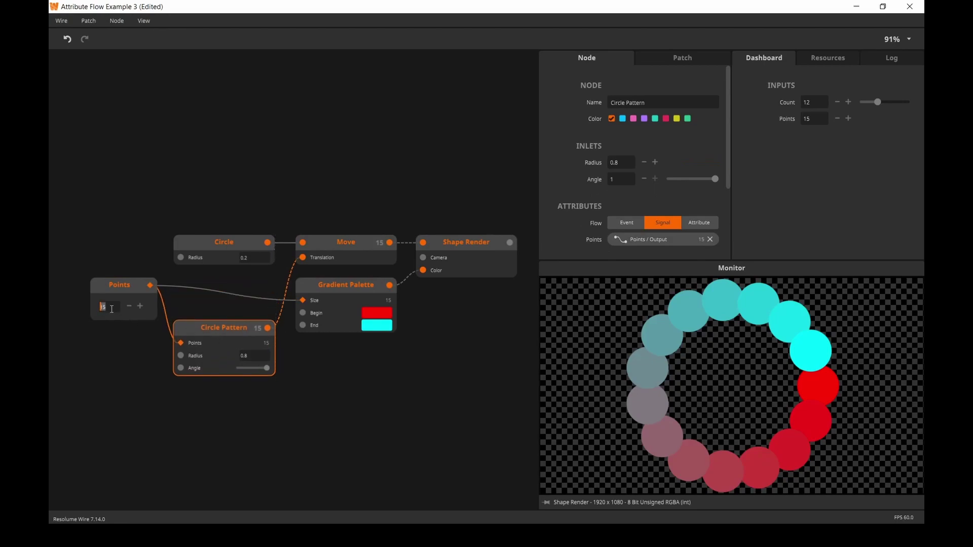
text(25)
key(Return)
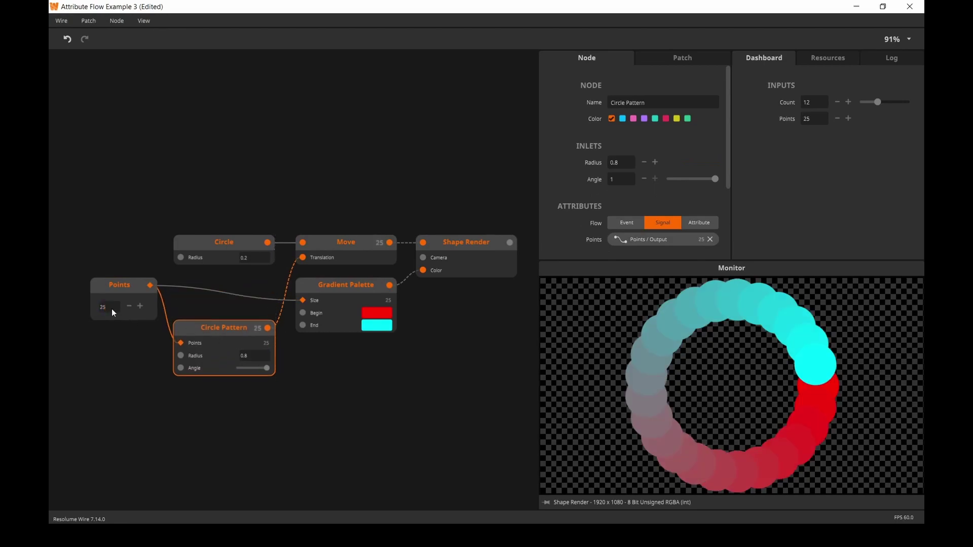
text(5)
key(Return)
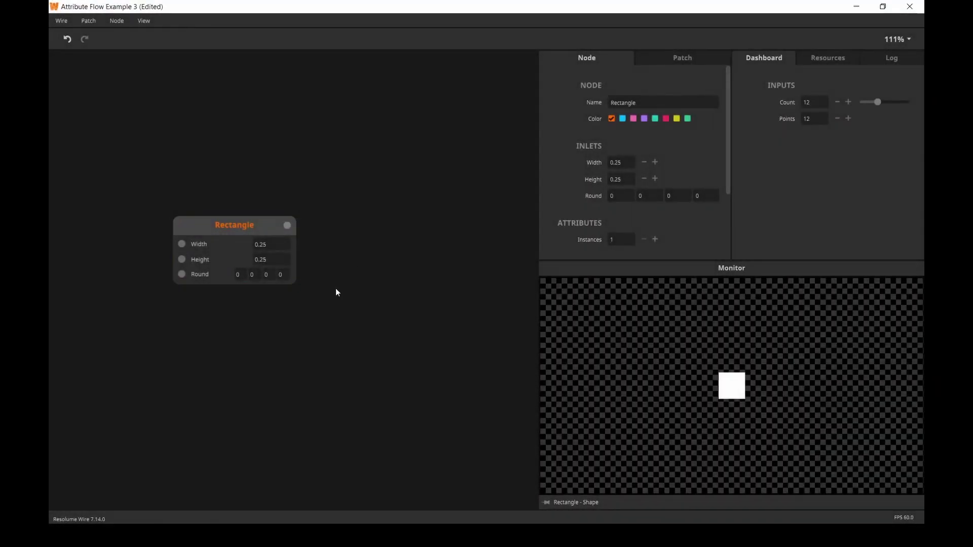
scroll(336, 292, up, 1)
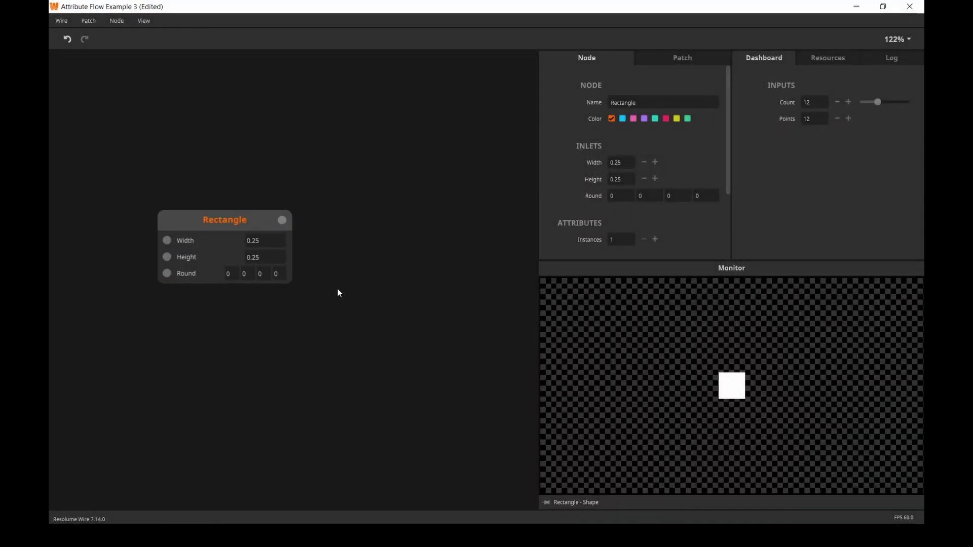
click(219, 227)
drag(243, 314, 314, 337)
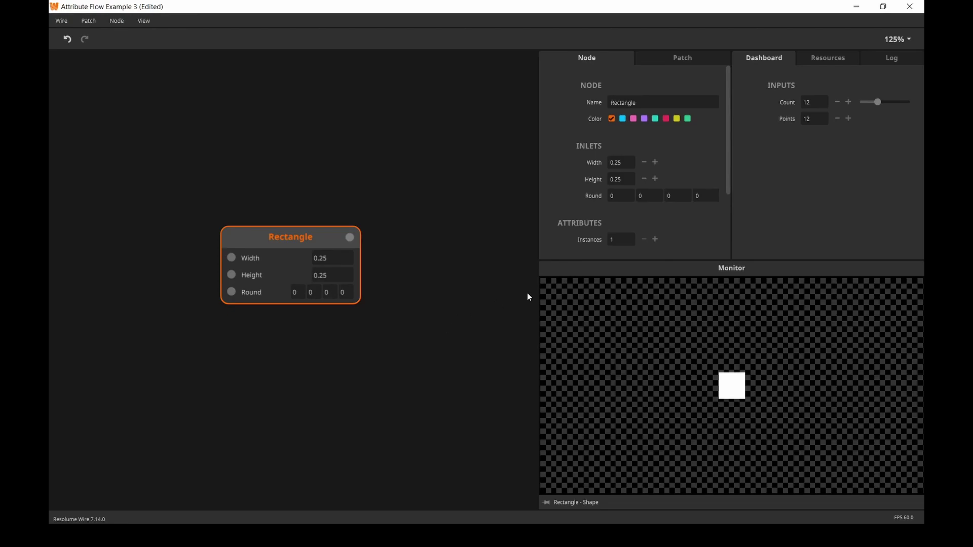
text(3)
click(363, 387)
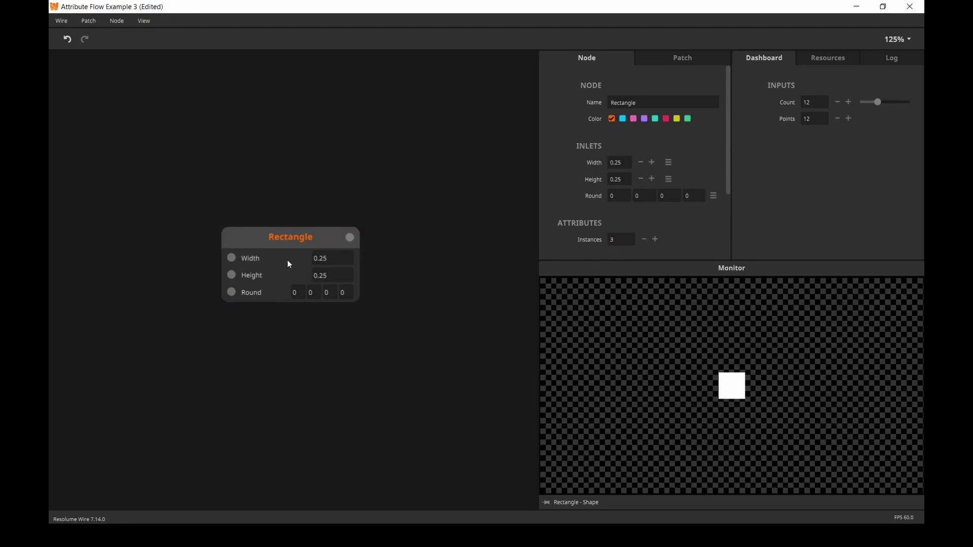
right_click(289, 264)
mouse_move(369, 477)
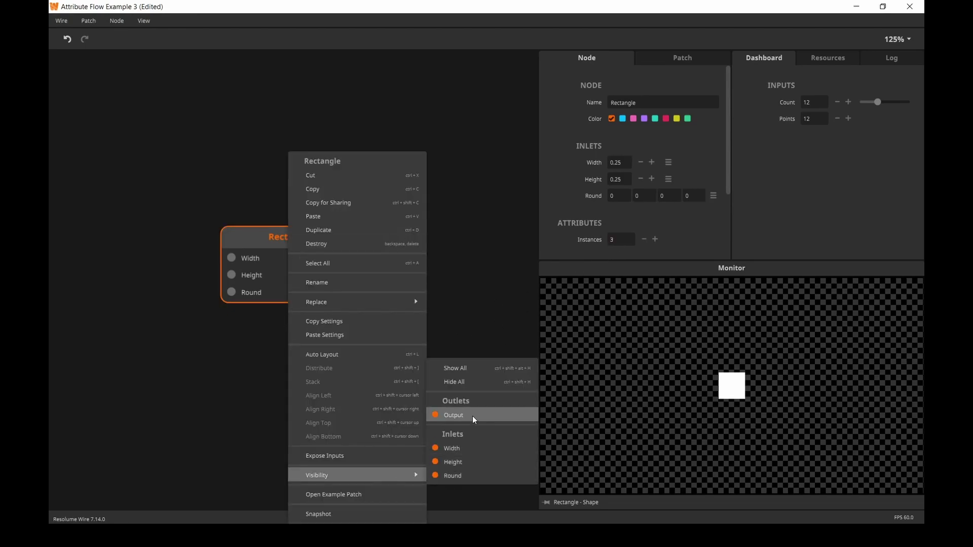
click(521, 273)
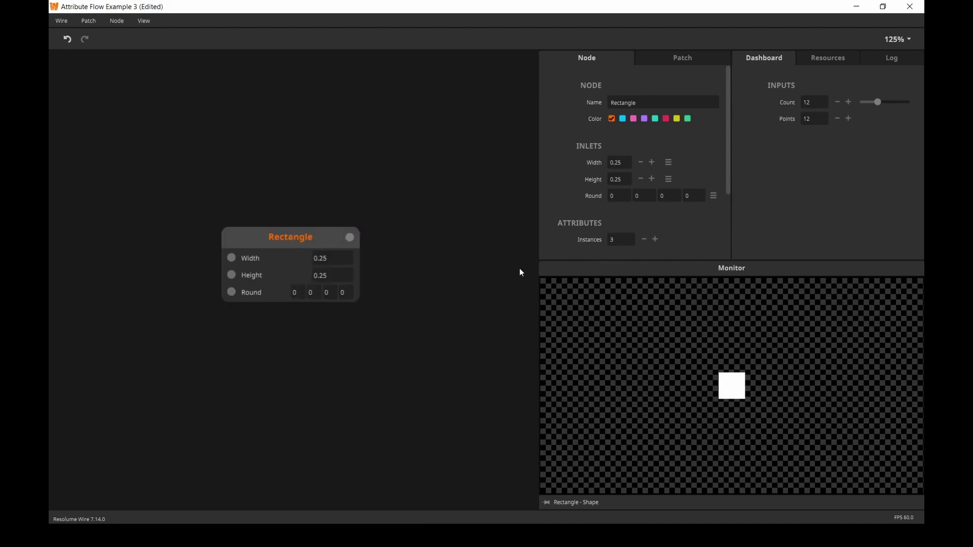
key(ctrl+z)
drag(440, 330, 384, 332)
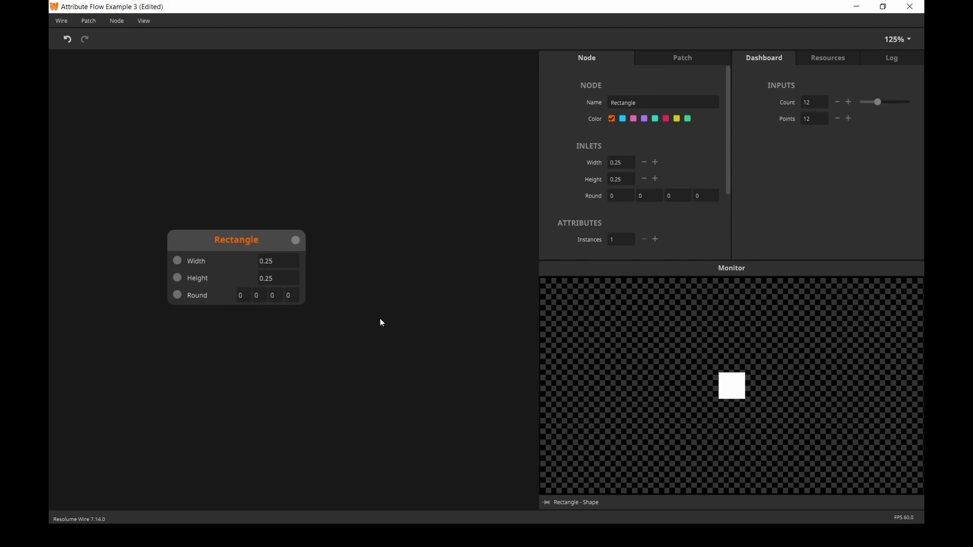
- Add a Move node wired to the Rectangle output
drag(296, 241, 371, 246)
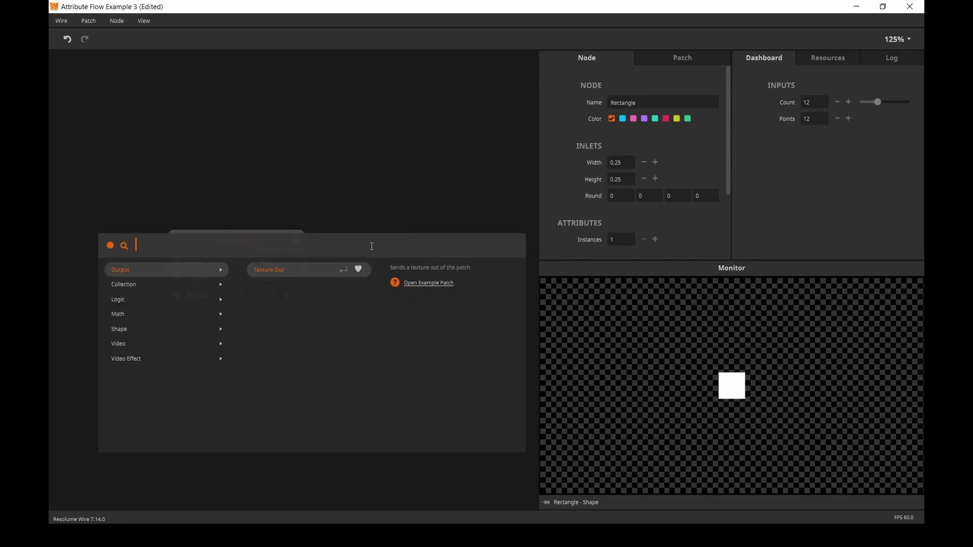
text(move)
key(Return)
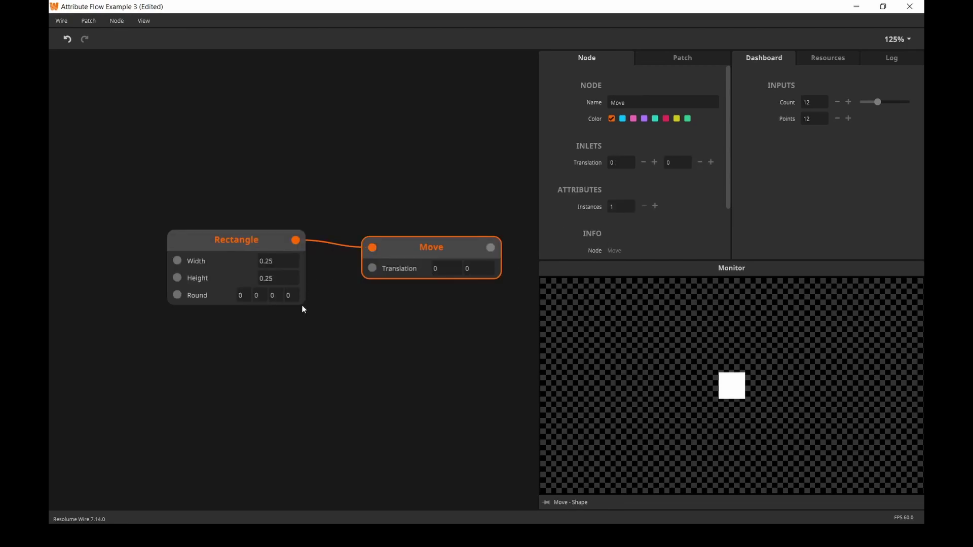
- Add a Grid Pattern feeding Move's Translation, with width 1 and height 0.63
double_click(202, 383)
text(grid)
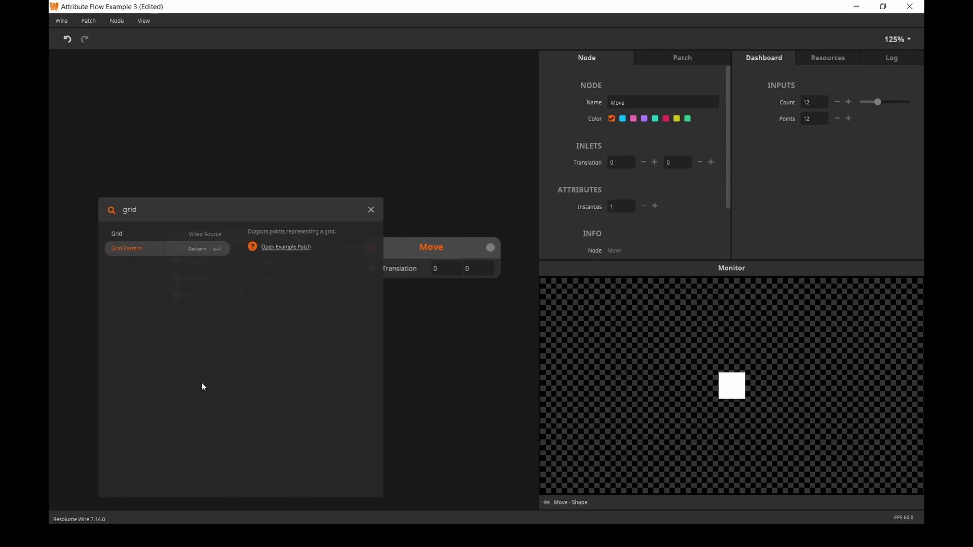
key(Return)
drag(321, 384, 384, 269)
drag(279, 374, 268, 363)
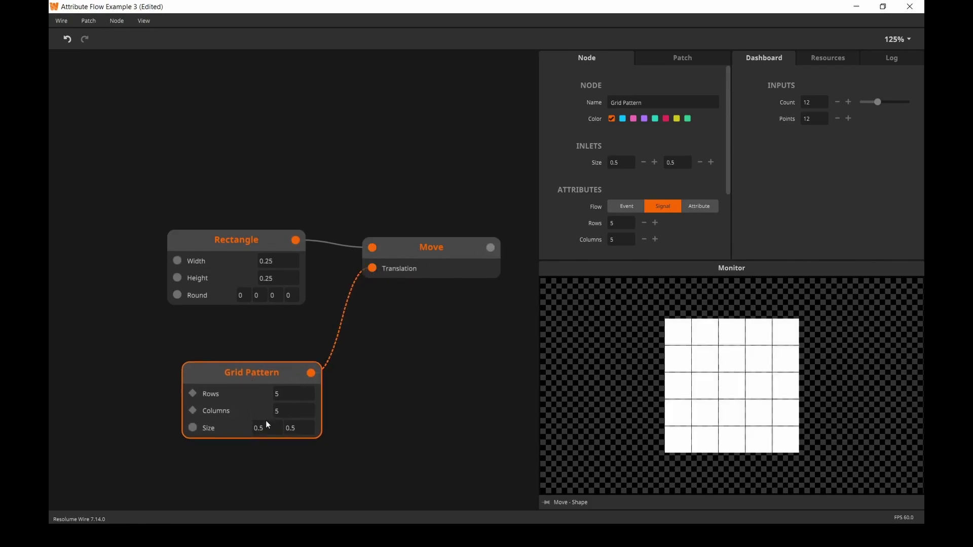
click(299, 446)
drag(304, 430, 309, 357)
- Give the Rectangle 10 instances and preview the grid through the Move node
mouse_move(247, 260)
mouse_down()
mouse_move(257, 248)
mouse_move(251, 267)
mouse_up()
text(10)
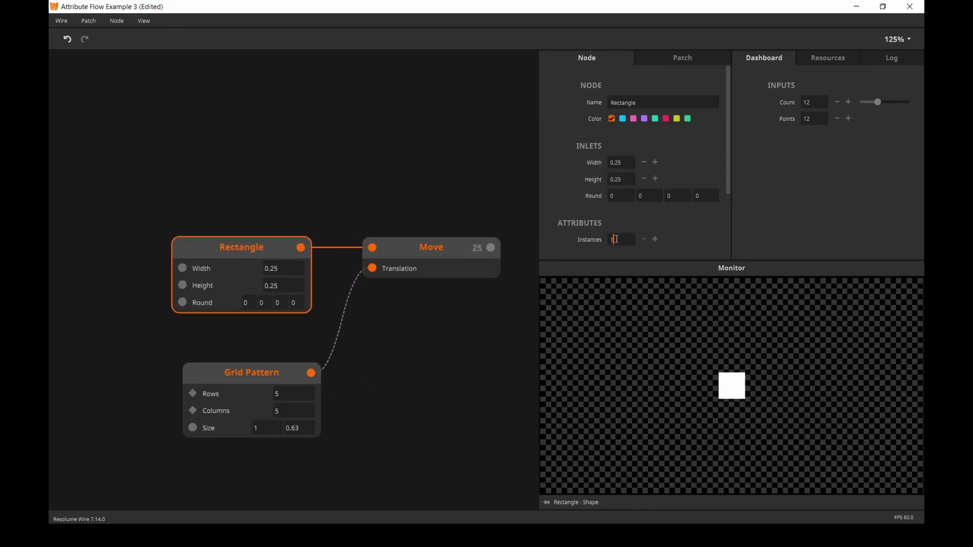
key(Return)
click(463, 264)
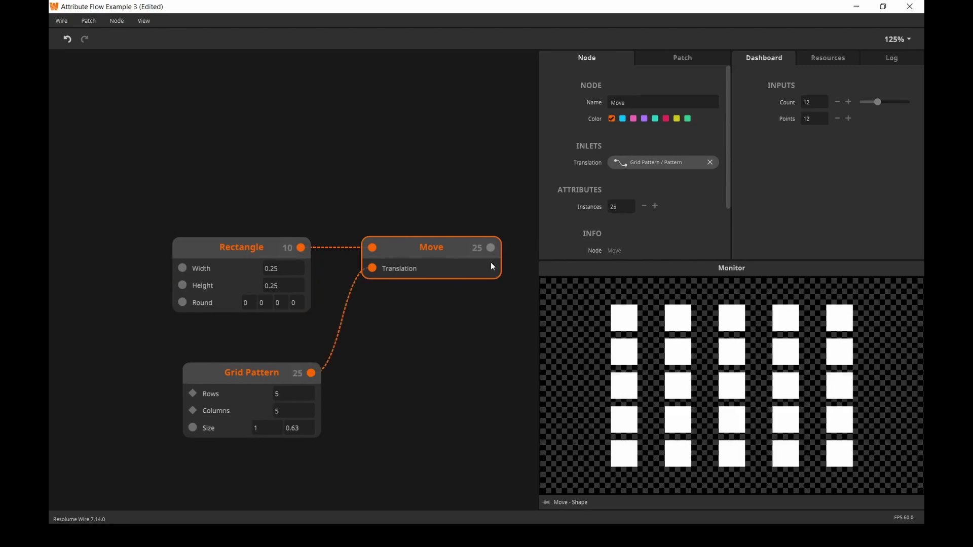
click(285, 259)
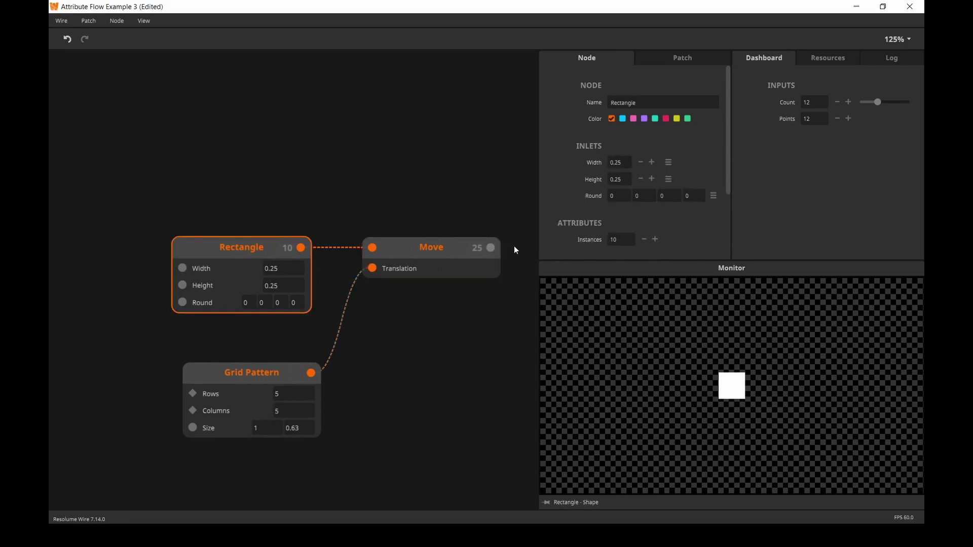
click(489, 351)
click(461, 276)
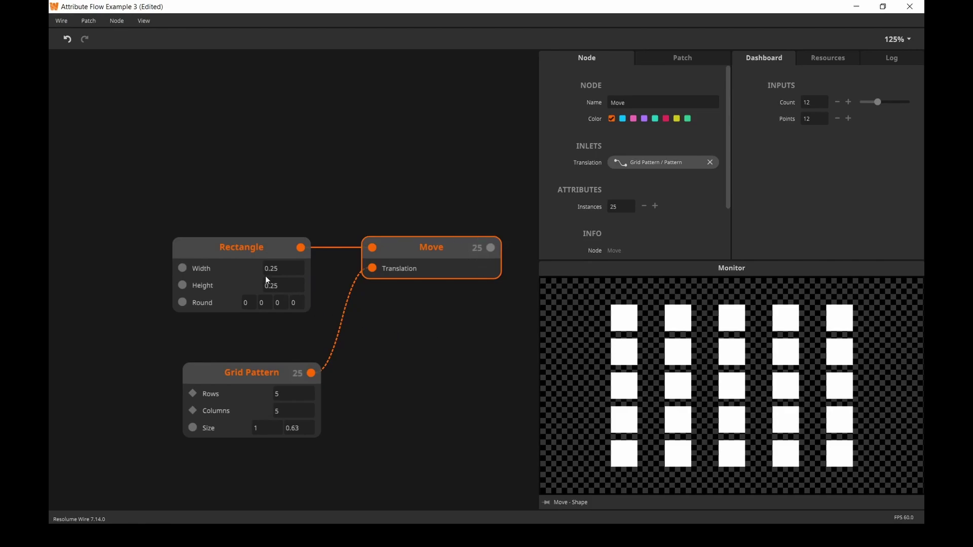
drag(260, 259, 268, 259)
click(438, 270)
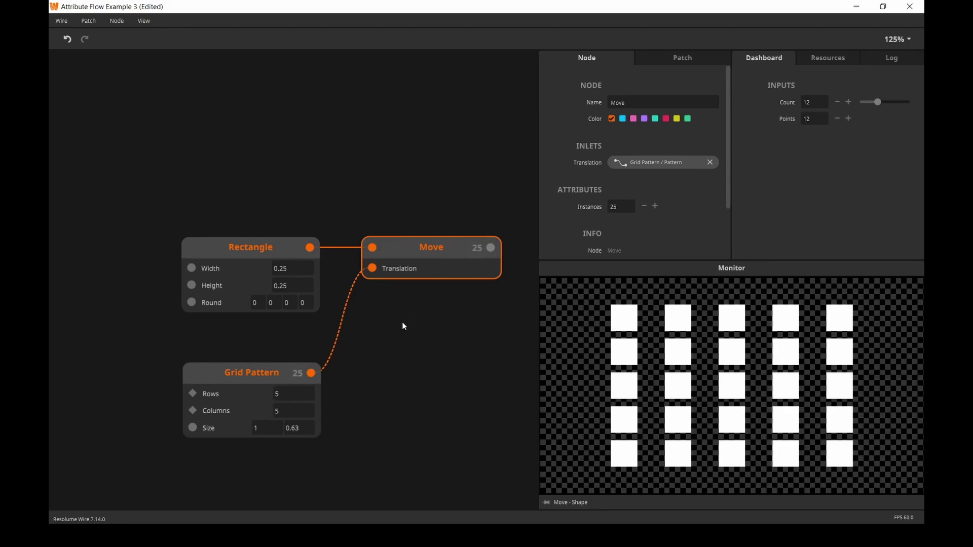
- Add a Linear node by searching 'line' in the node browser
drag(284, 366, 283, 328)
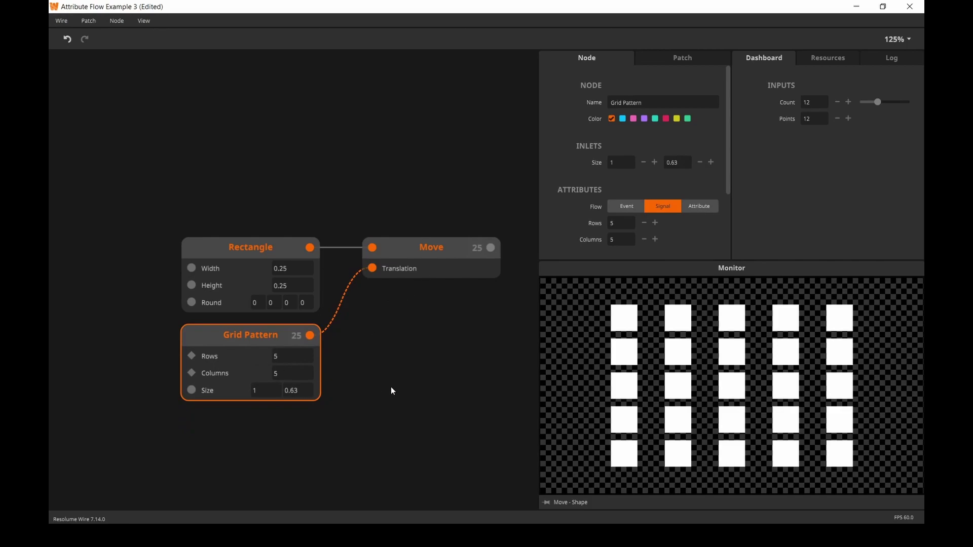
drag(392, 390, 439, 384)
double_click(141, 284)
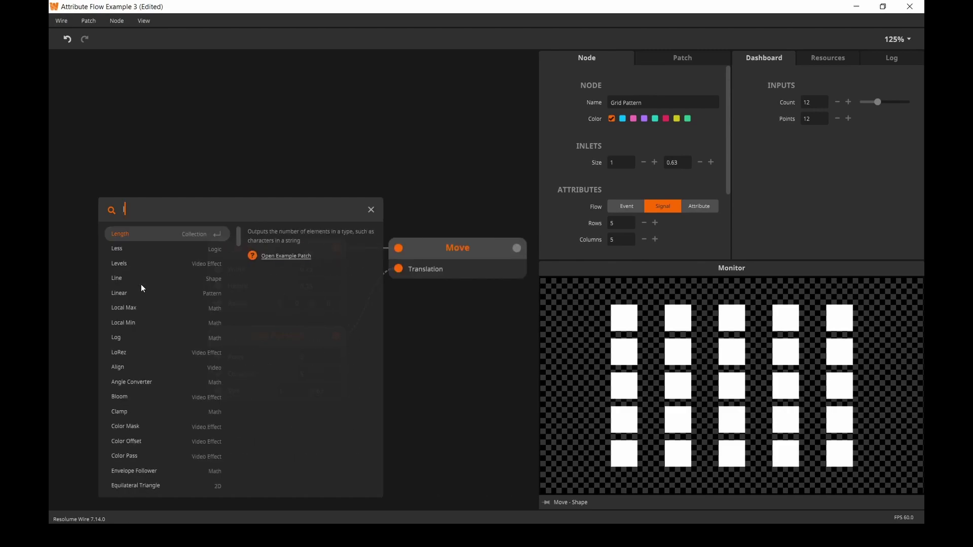
text(linear)
key(Down)
key(Up)
key(Return)
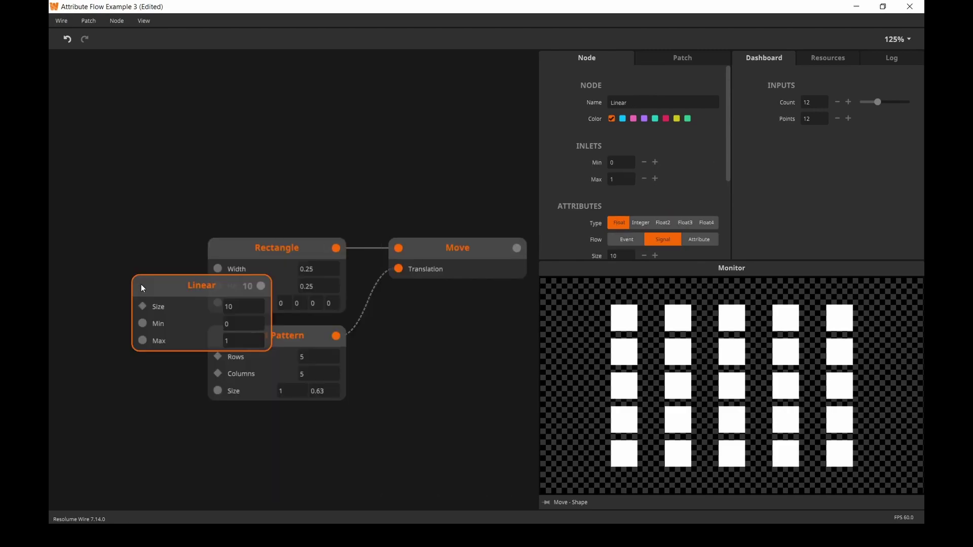
- Set Linear Max 0.5, Size 2, Min 0.2, and wire it into Rectangle Width
drag(183, 338, 186, 376)
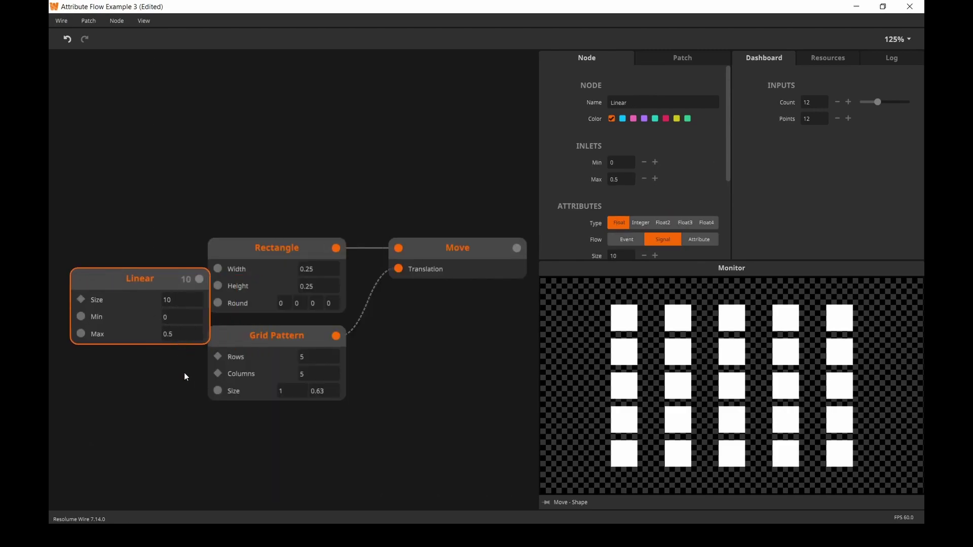
text(2)
click(184, 317)
text(0.2)
key(Return)
drag(175, 278, 225, 291)
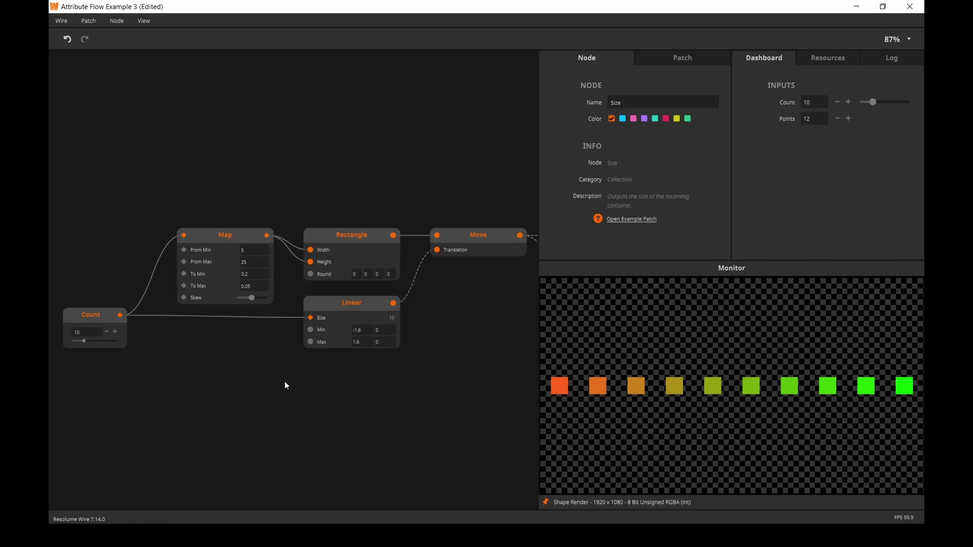
- Check the Linear node's output values, then drag the Dashboard Count slider to 9
click(339, 308)
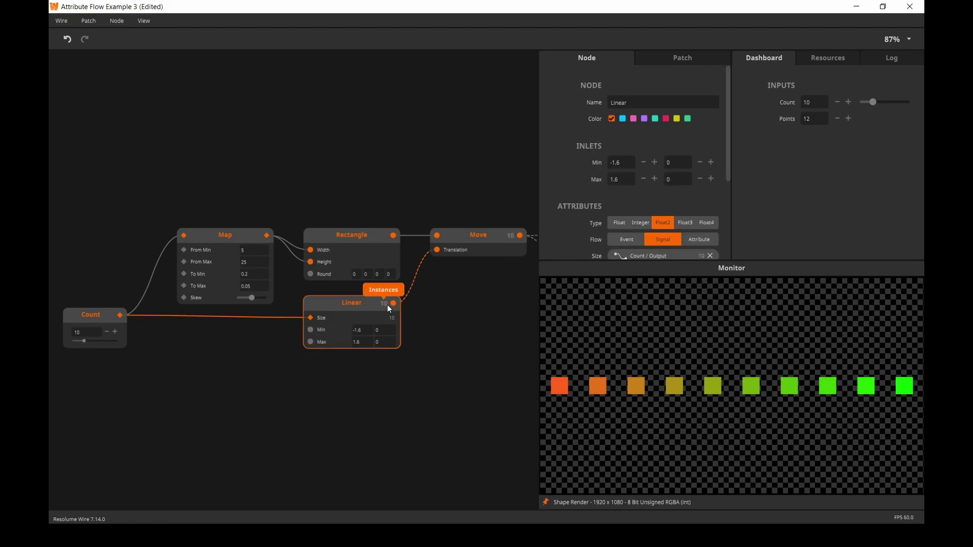
mouse_move(393, 305)
drag(84, 341, 106, 341)
- Wire Count's output into the Size node's inlet, leaving all twenty squares the same orange
drag(487, 341, 159, 319)
click(162, 254)
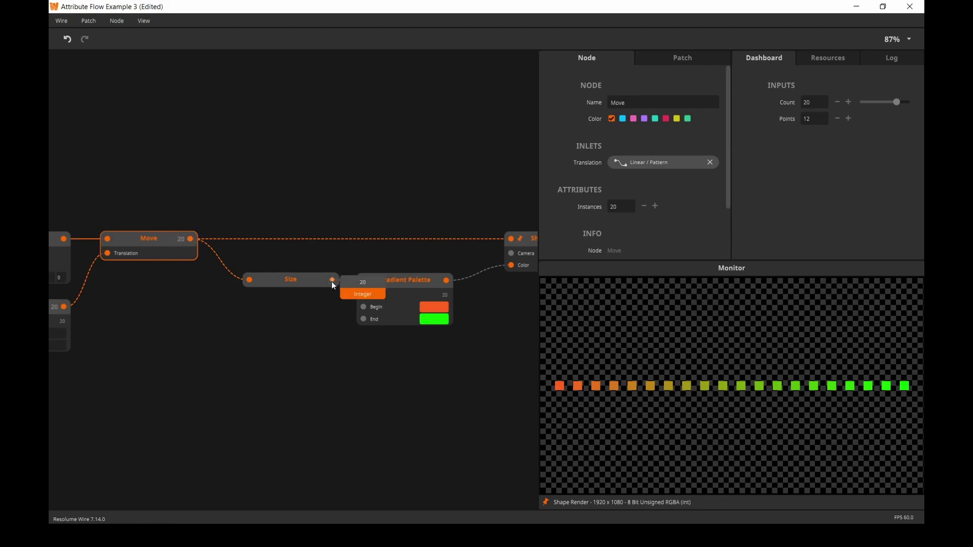
drag(339, 260, 291, 258)
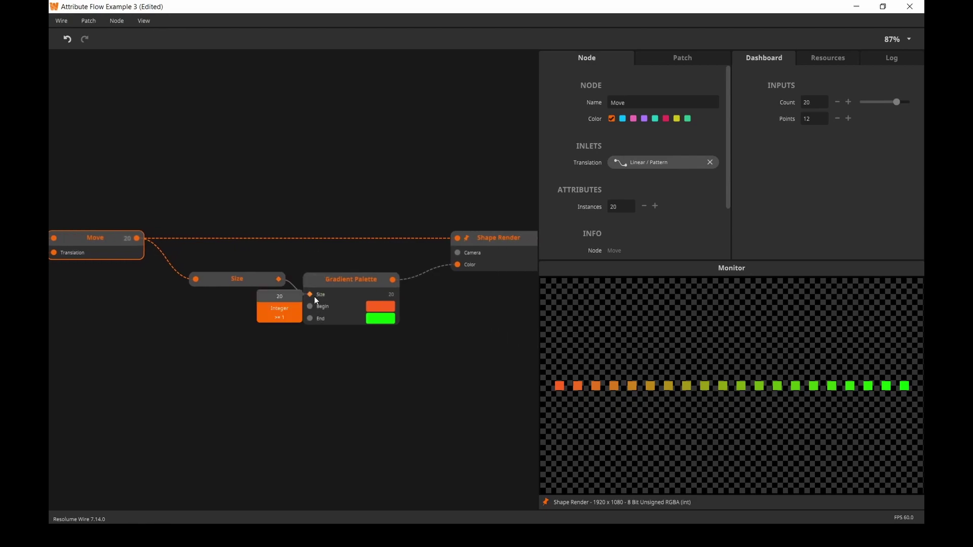
mouse_move(388, 281)
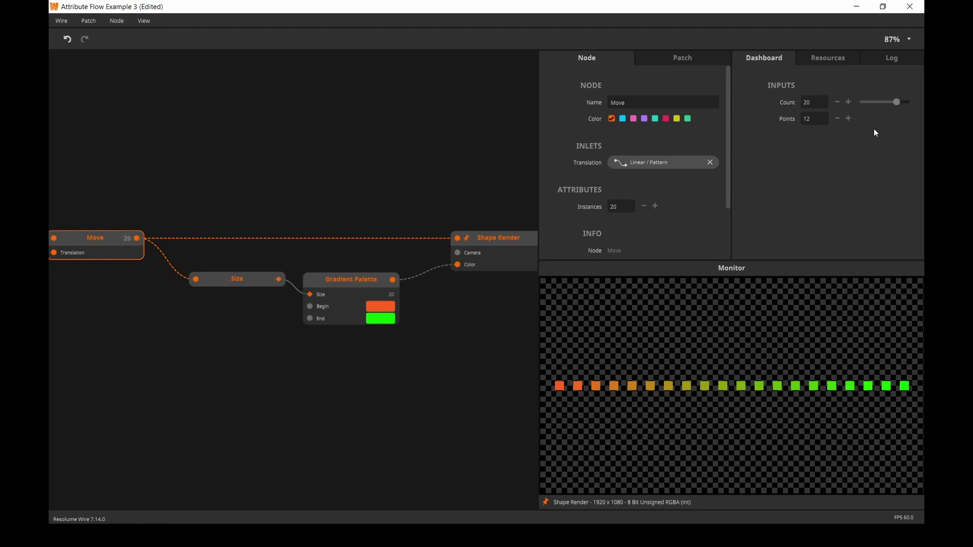
scroll(357, 359, left, 10)
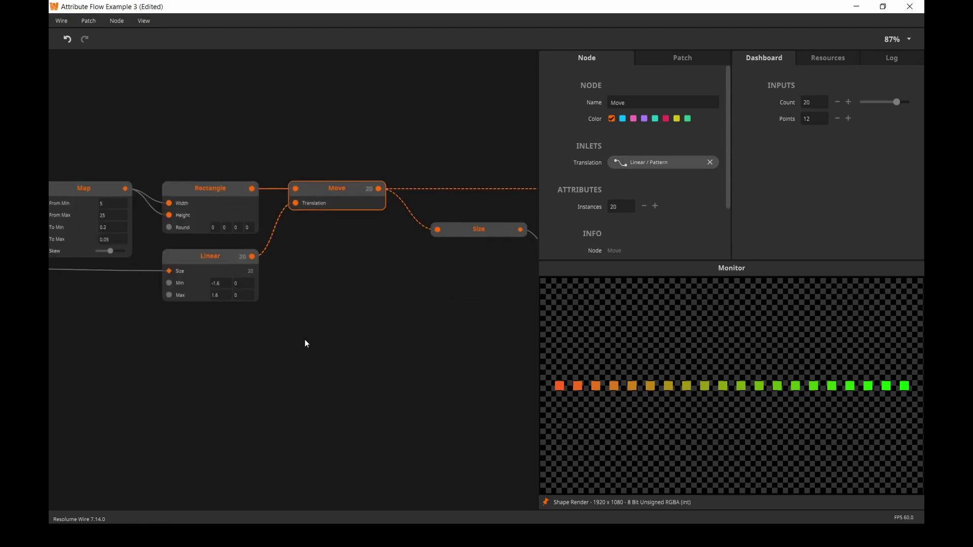
scroll(305, 339, down, 2)
drag(116, 276, 369, 253)
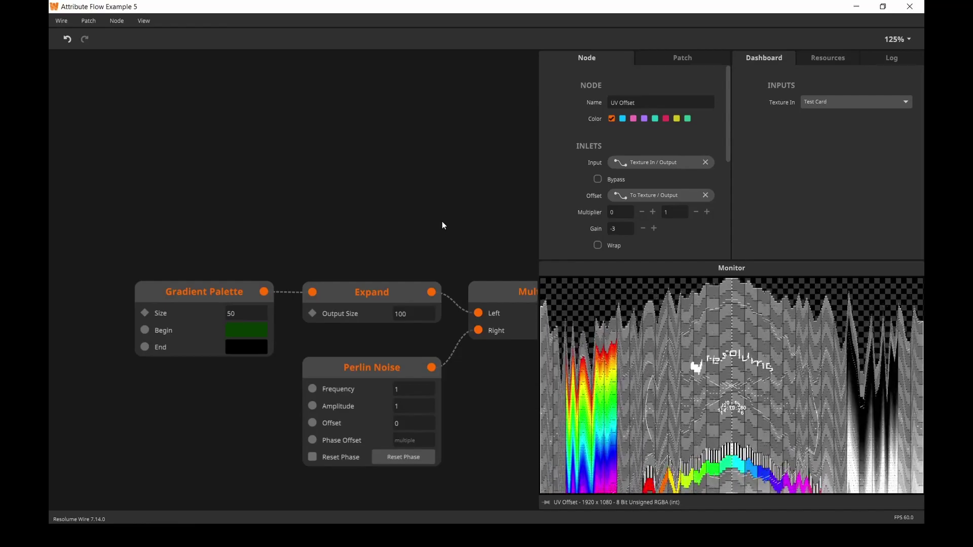
- Select the Gradient Palette node and inspect its 50 colour values feeding Expand and Multiply
drag(442, 225, 395, 184)
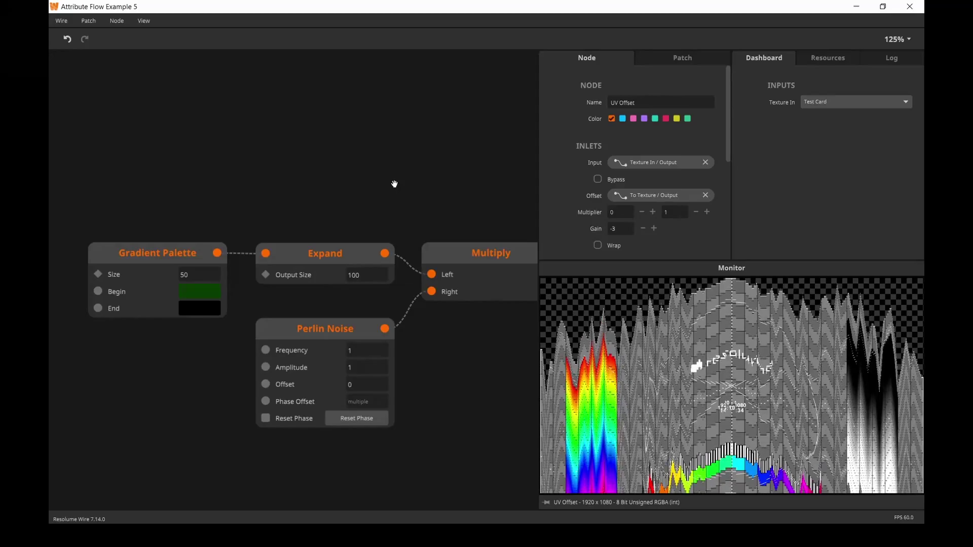
drag(393, 183, 393, 177)
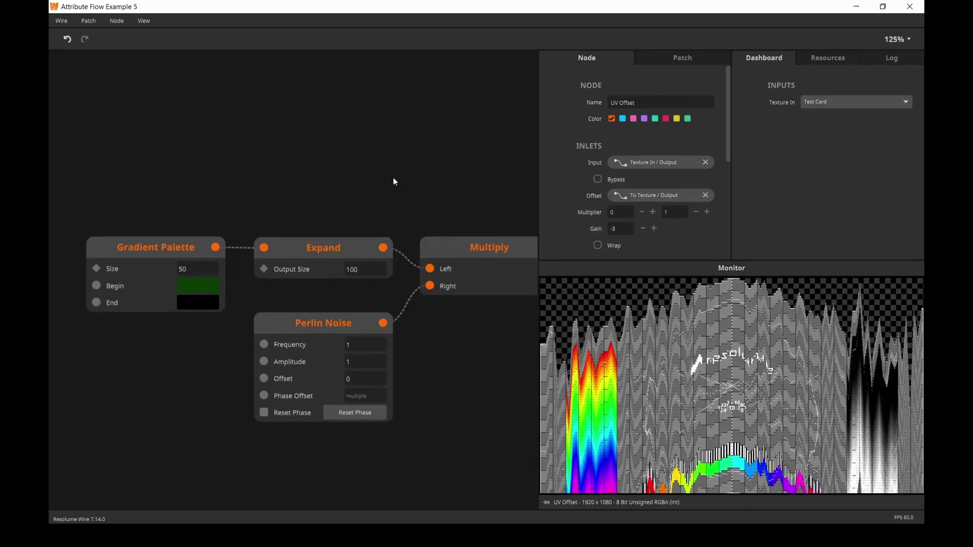
click(198, 252)
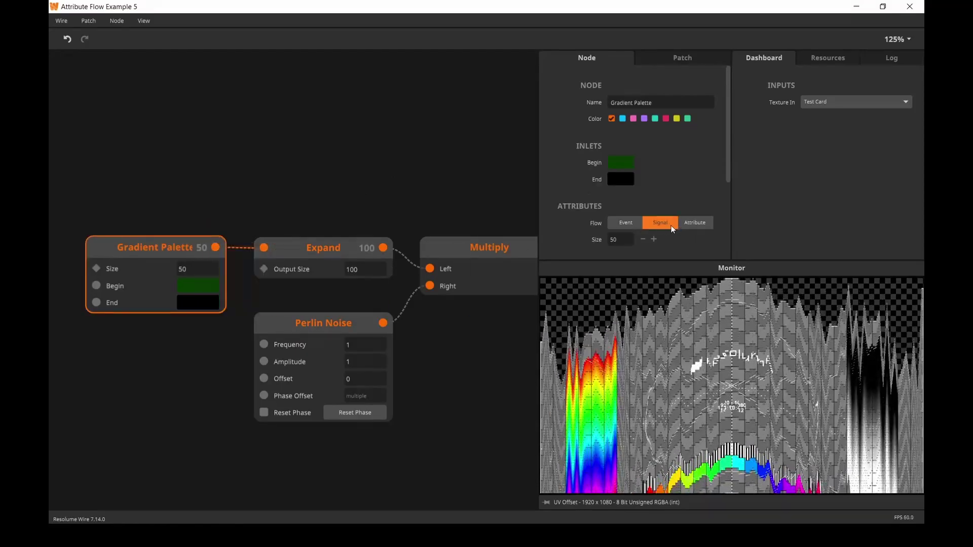
drag(423, 375, 426, 373)
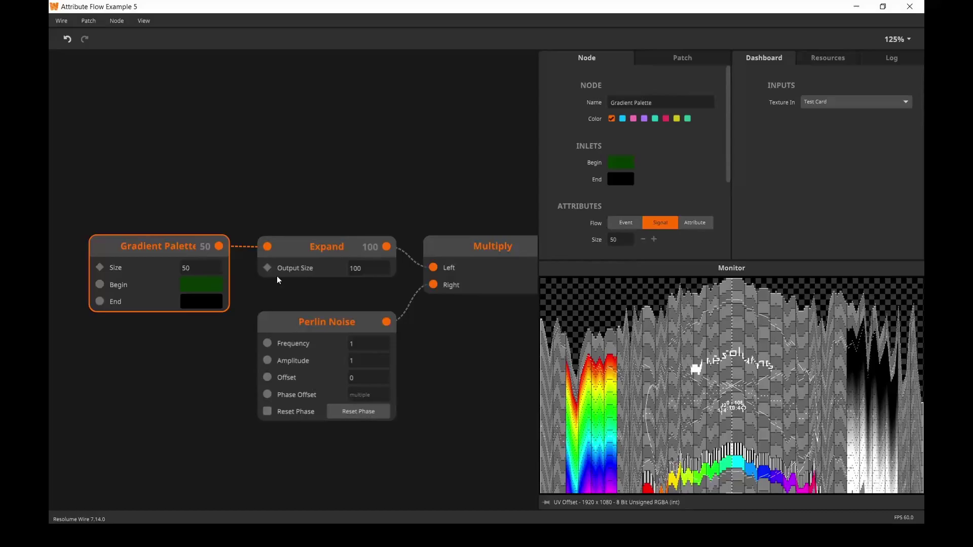
mouse_move(221, 246)
mouse_move(267, 296)
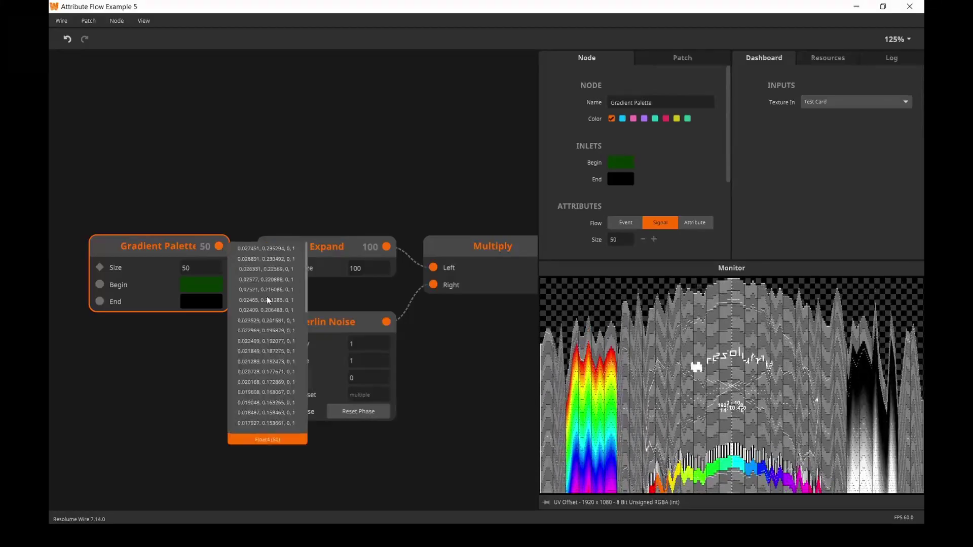
scroll(281, 324, down, 5)
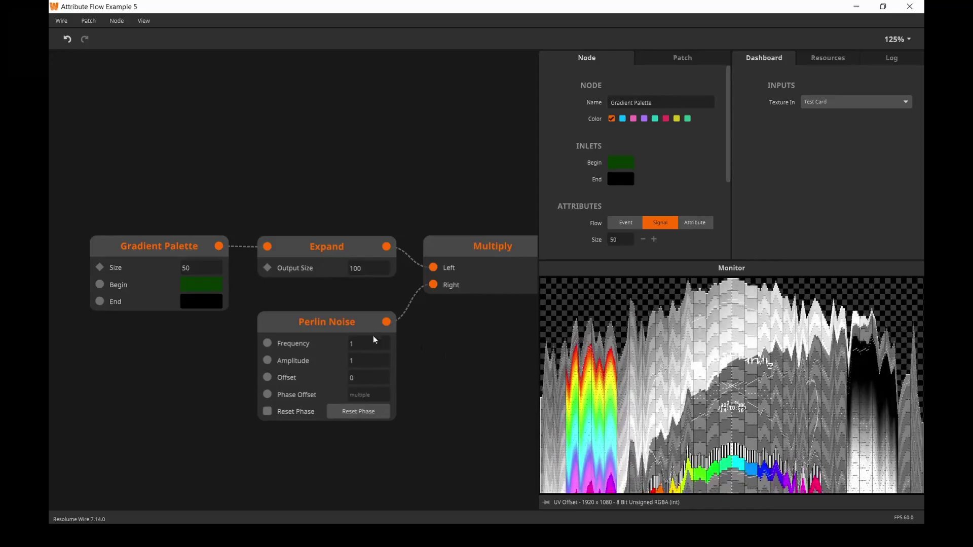
scroll(390, 315, right, 5)
- Inspect the To Texture node and the UV Offset node downstream of the palette
click(358, 262)
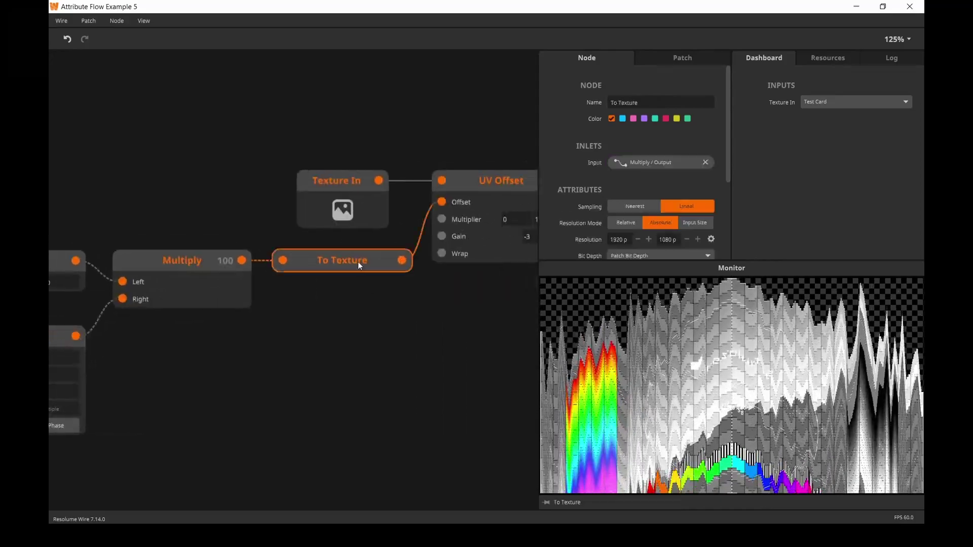
click(503, 196)
scroll(527, 335, left, 2)
scroll(526, 335, left, 3)
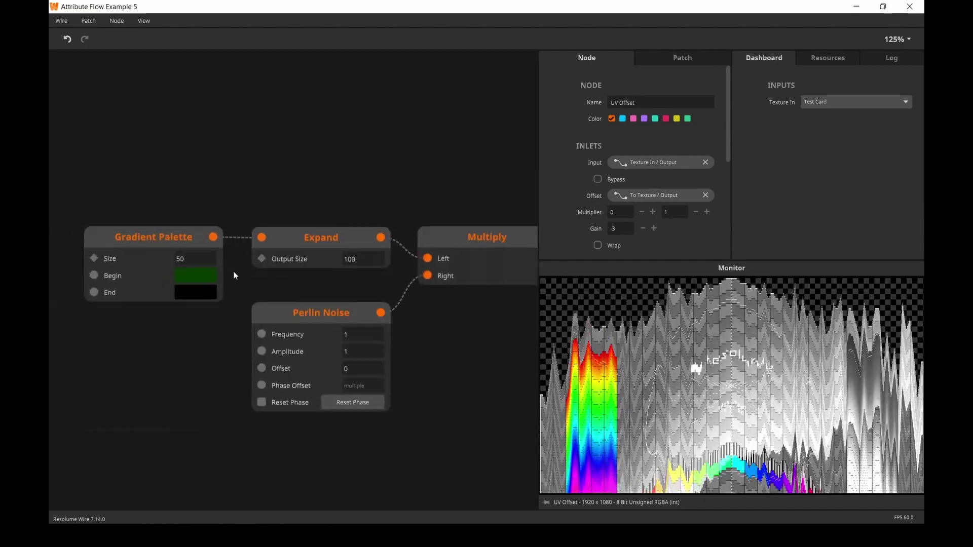
- Set the Gradient Palette node's Flow option to Attribute in the Node inspector
click(156, 236)
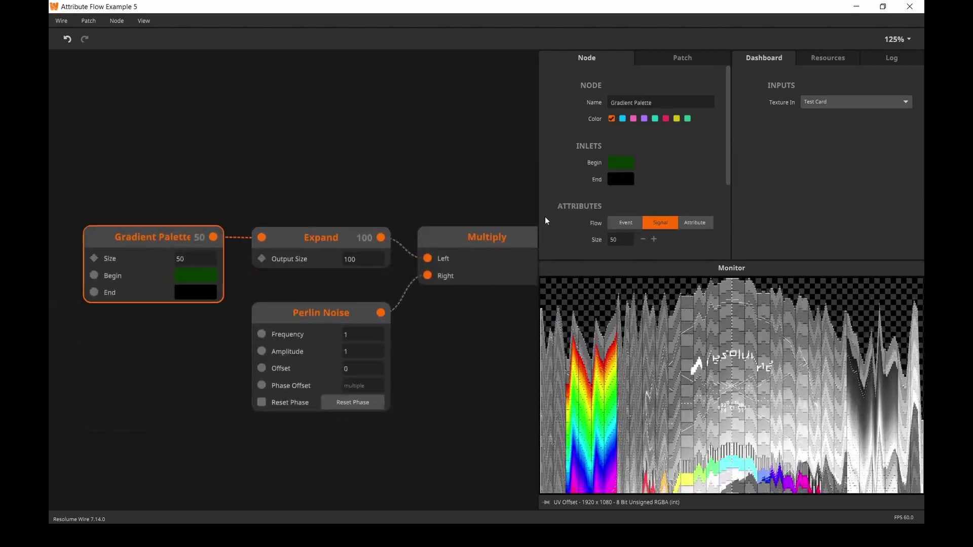
click(694, 223)
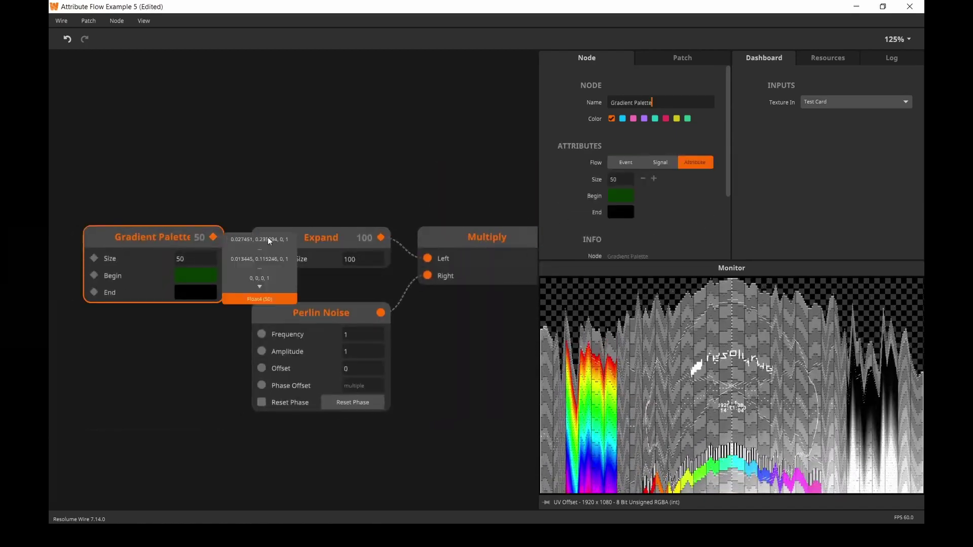
mouse_move(387, 238)
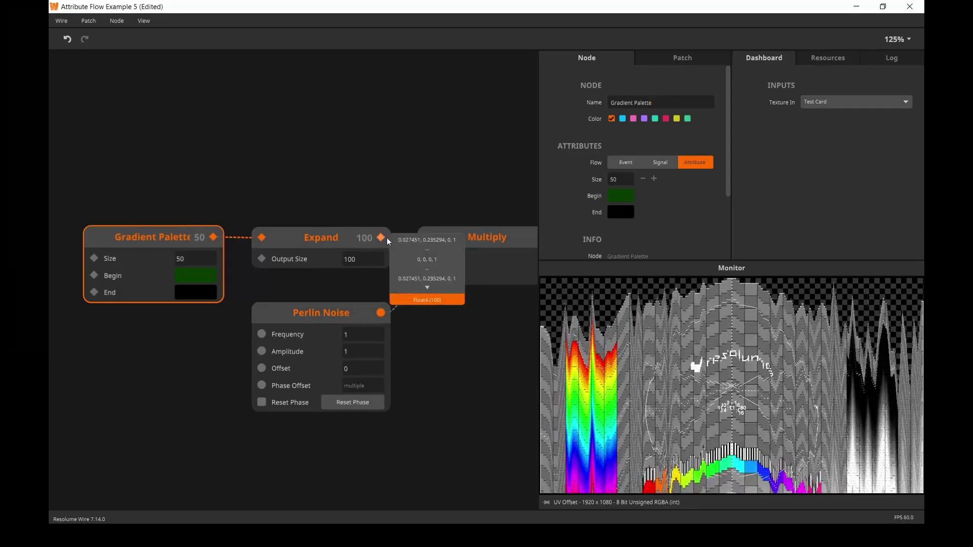
- Preview the To Texture and UV Offset outputs, then return to Gradient Palette and Expand
drag(473, 352, 250, 347)
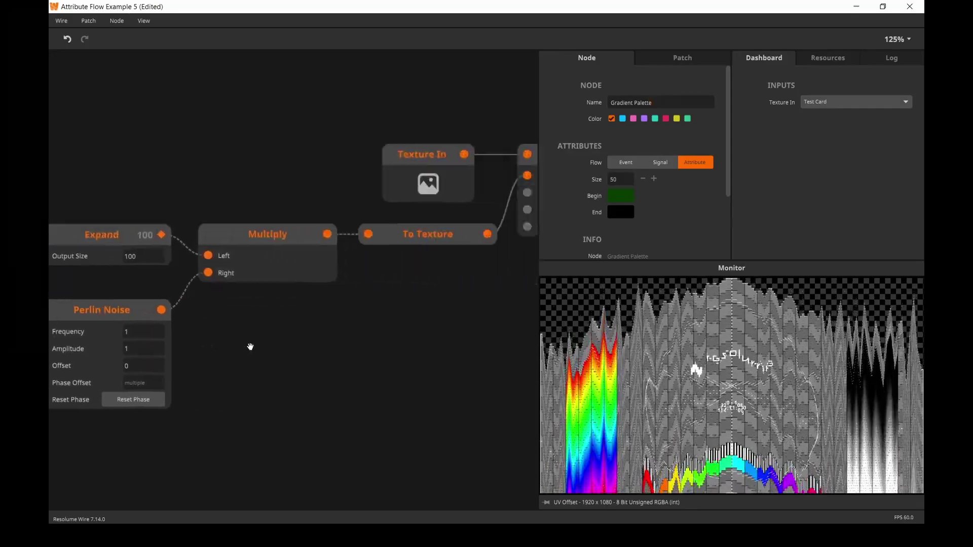
click(378, 242)
drag(427, 303, 320, 315)
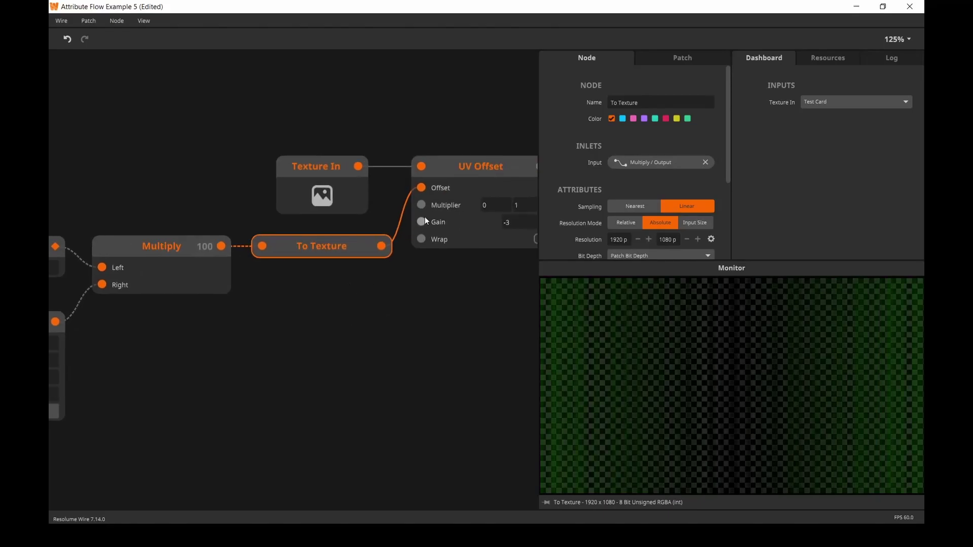
click(460, 204)
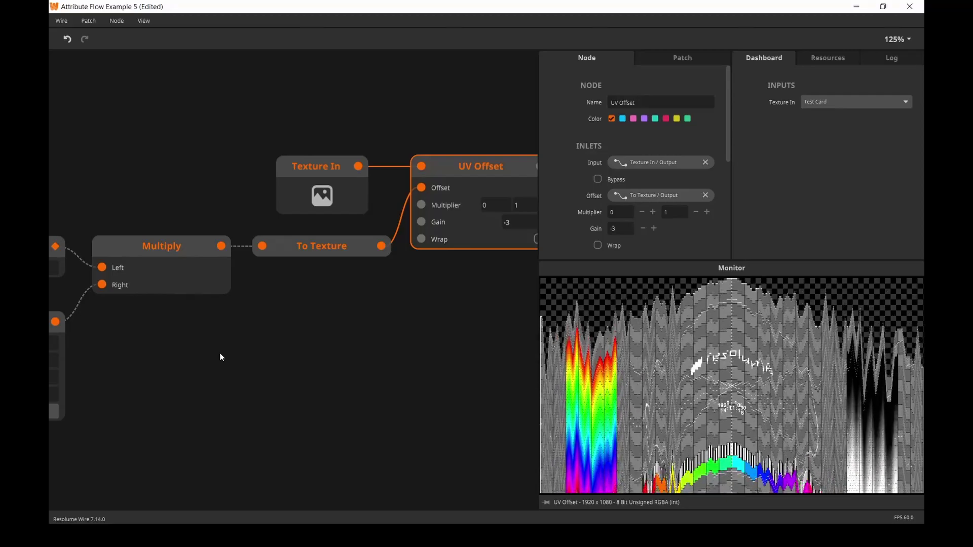
drag(222, 357, 502, 338)
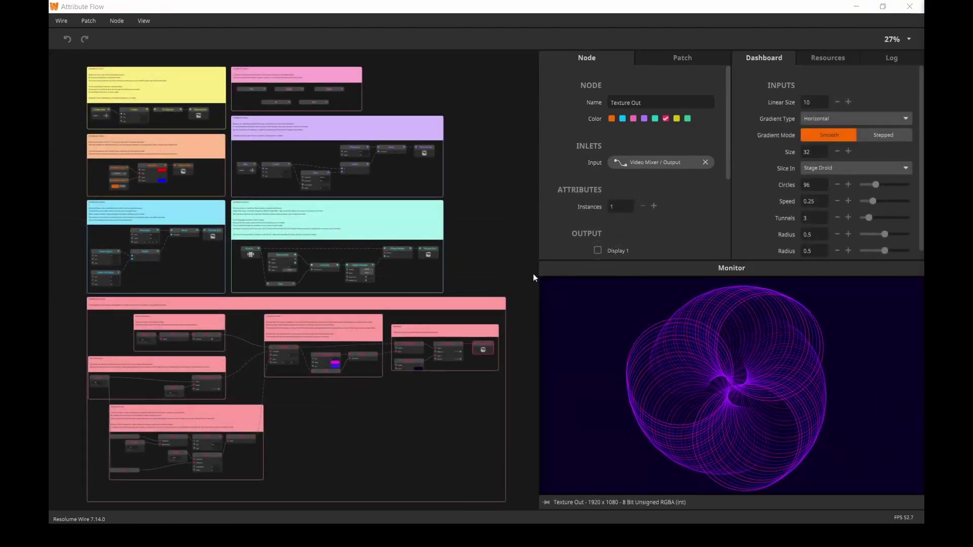